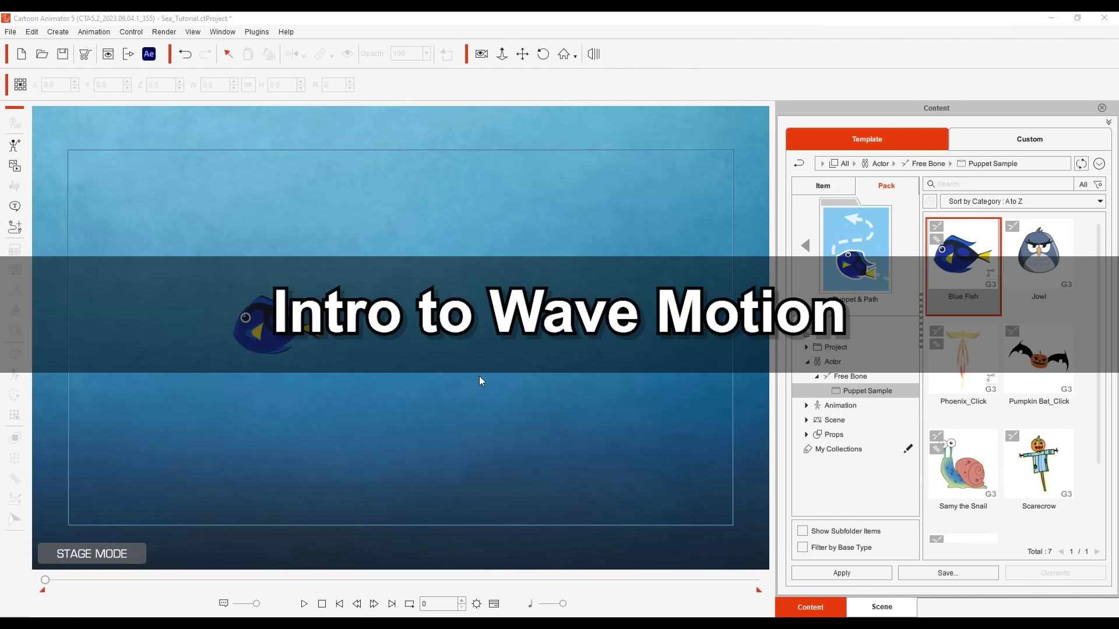
# Select the Blue Fish actor on the ocean stage.
pyautogui.click(288, 338)
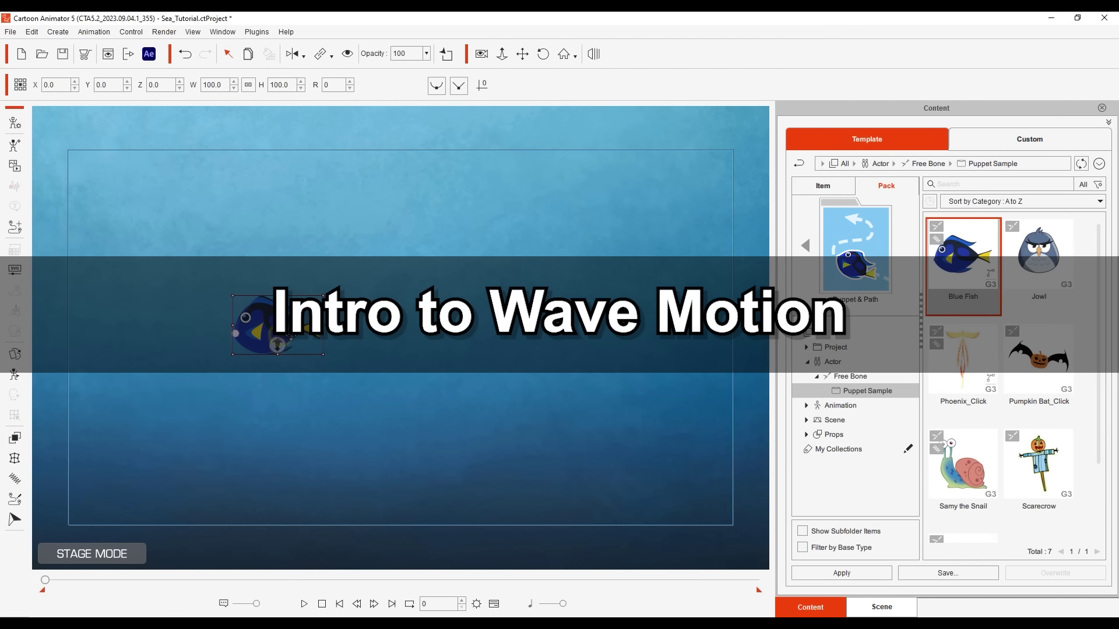
# Open Motion Pilot for the Blue Fish, preview its default follow motion, and expand the Wave settings.
pyautogui.click(15, 519)
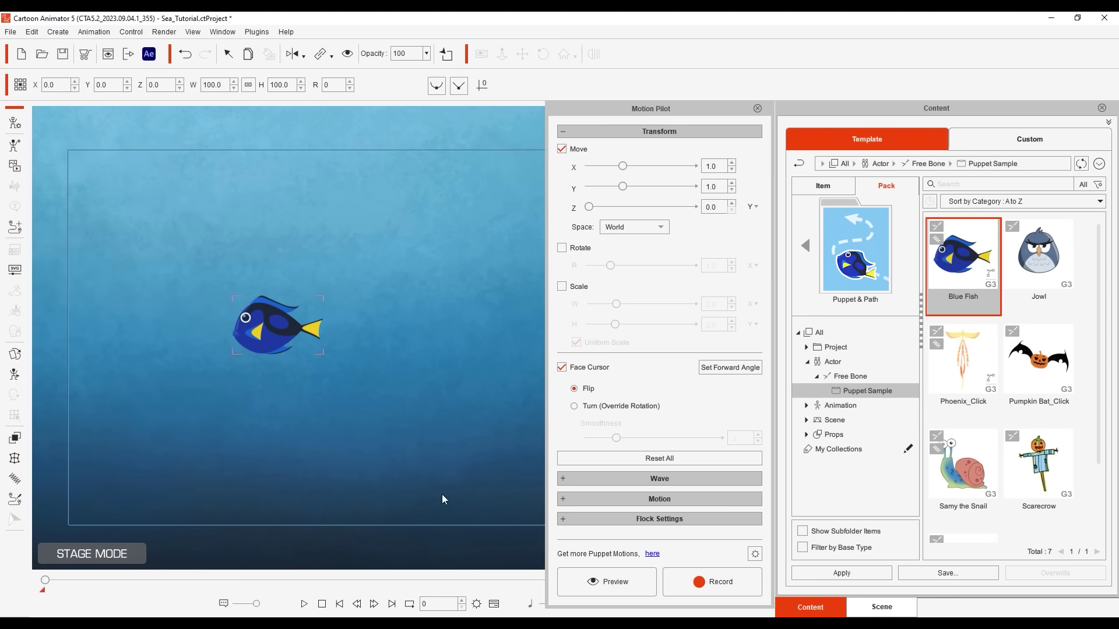
pyautogui.click(590, 580)
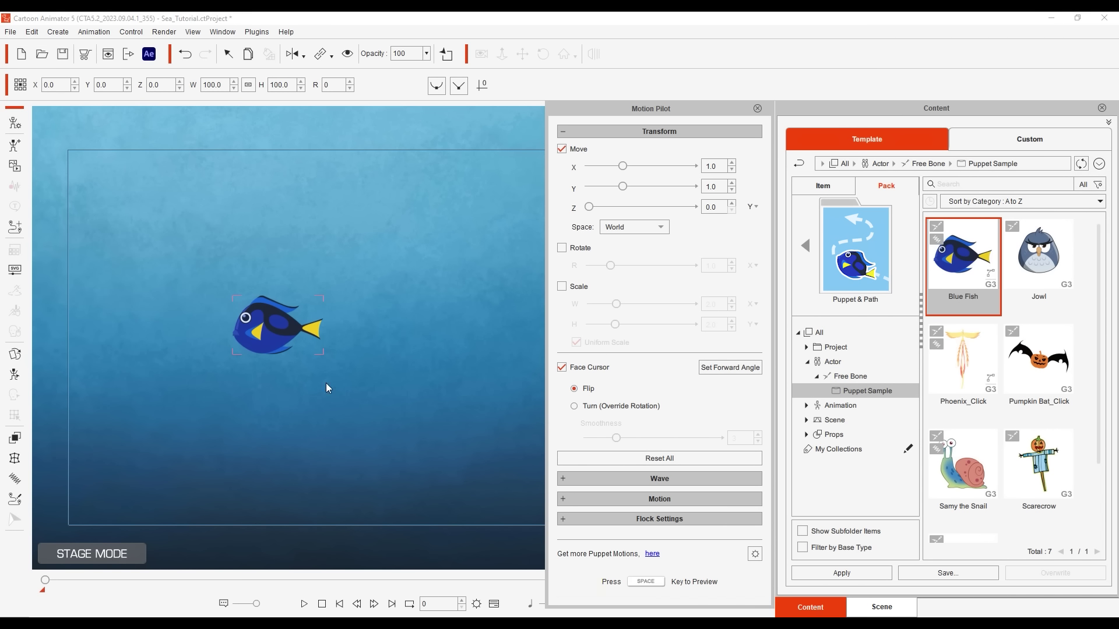
pyautogui.press('space')
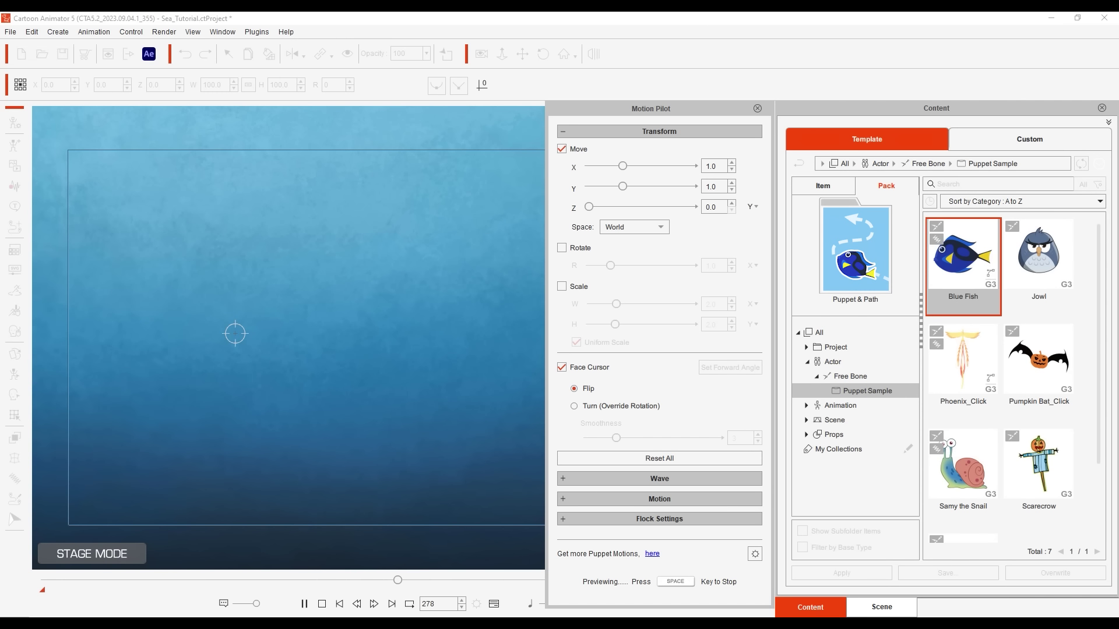
pyautogui.press('space')
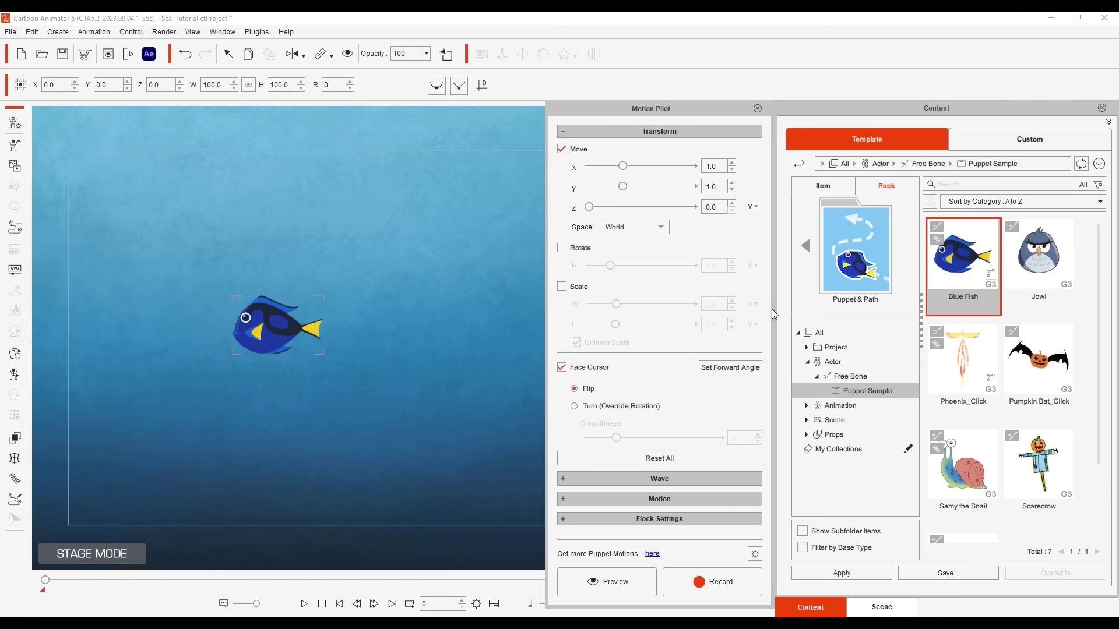
pyautogui.click(713, 478)
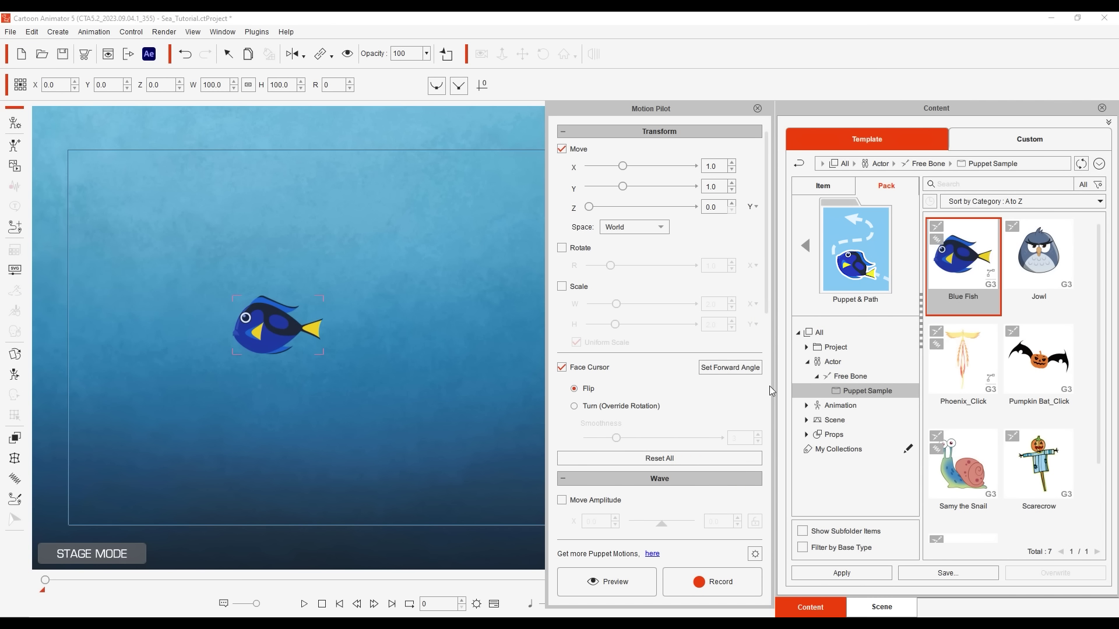
pyautogui.moveTo(769, 310); pyautogui.dragTo(775, 466)
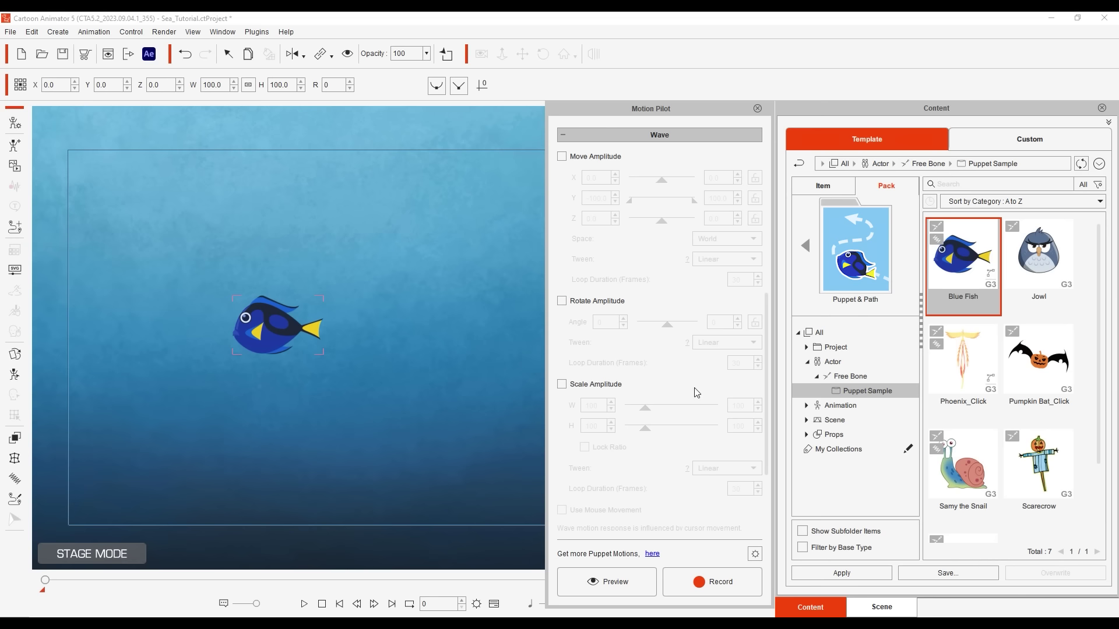
# Apply the Float wave template to the fish, reduce Move Amplitude Y to ±6.8, and preview.
pyautogui.click(806, 405)
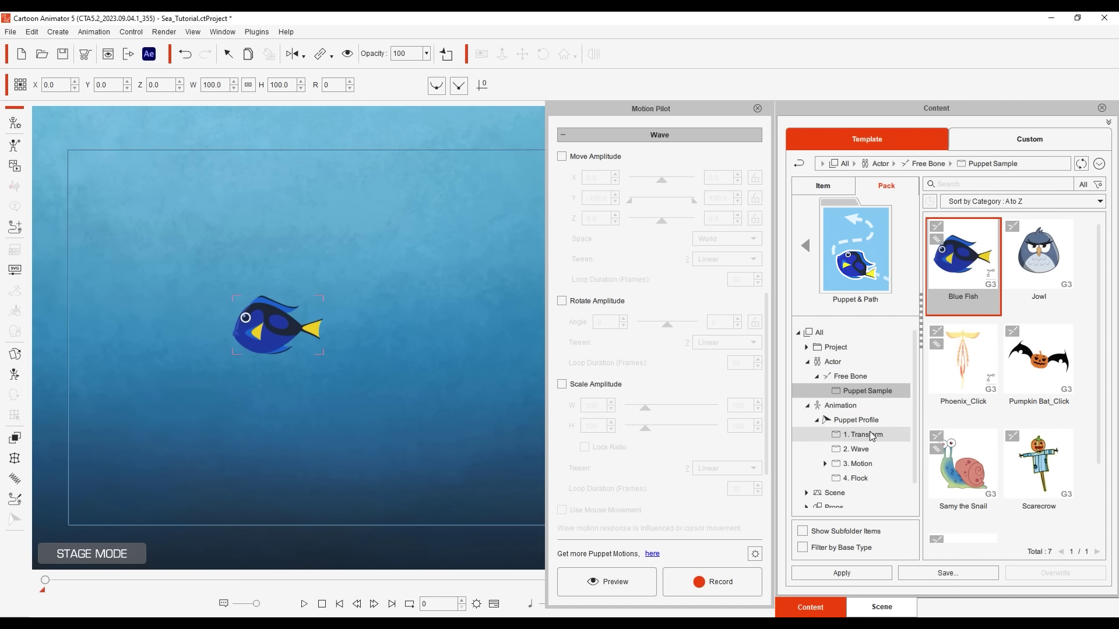
pyautogui.click(871, 449)
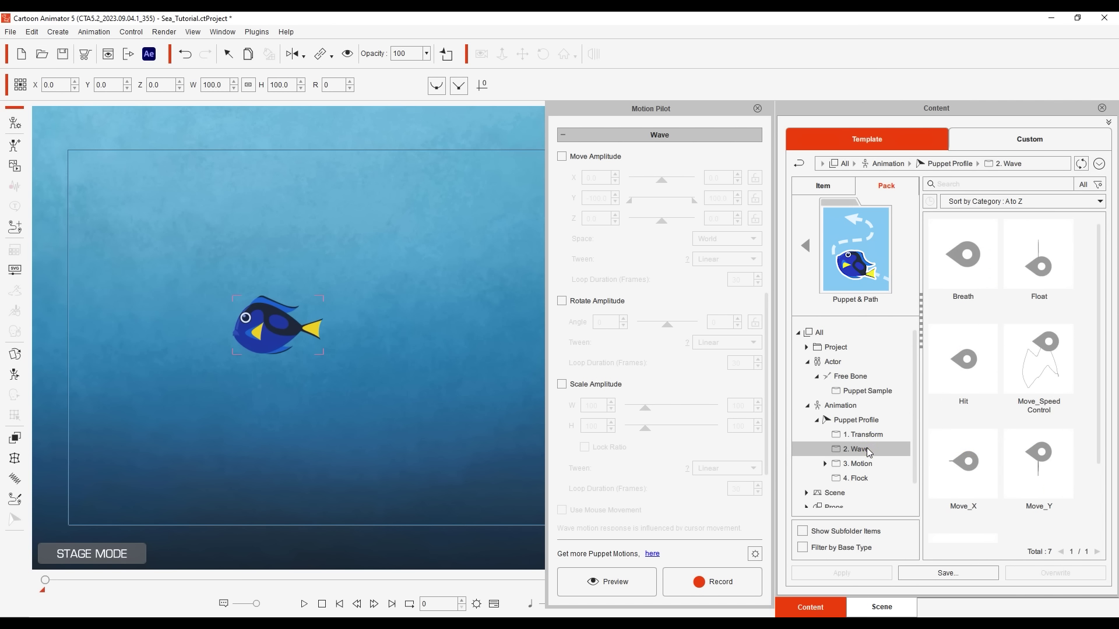
pyautogui.moveTo(1039, 262); pyautogui.dragTo(271, 326)
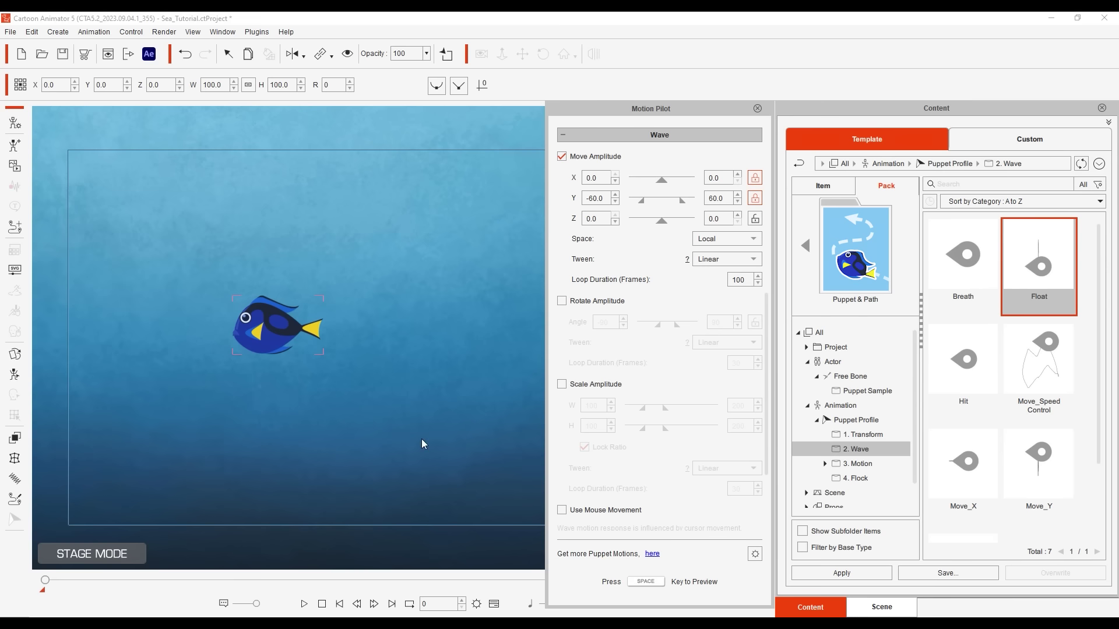
pyautogui.press('space')
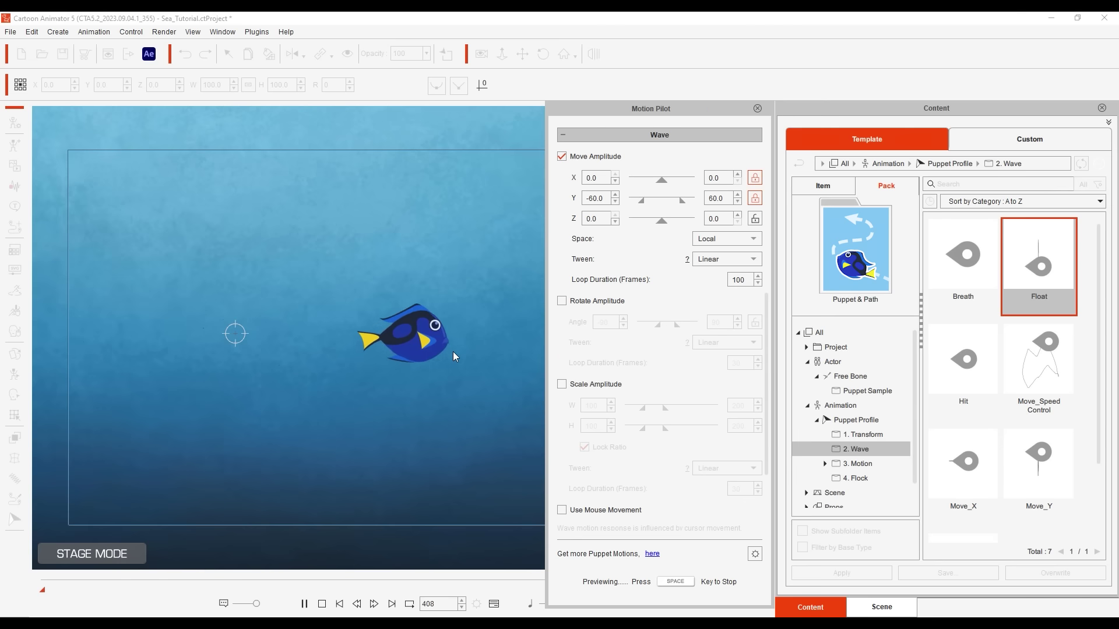
pyautogui.press('space')
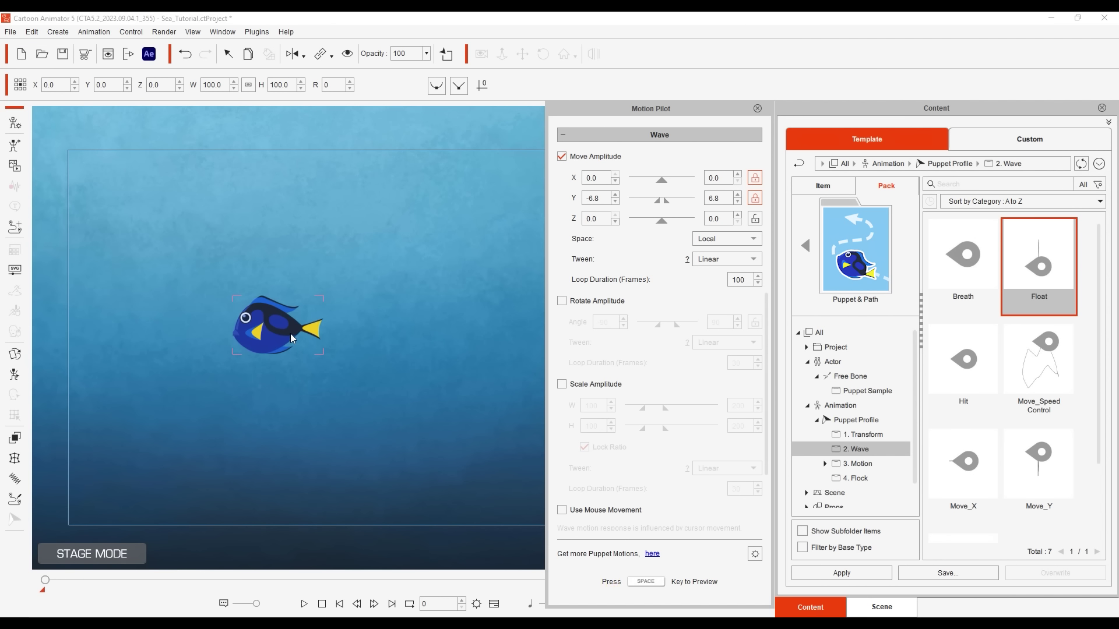
pyautogui.press('space')
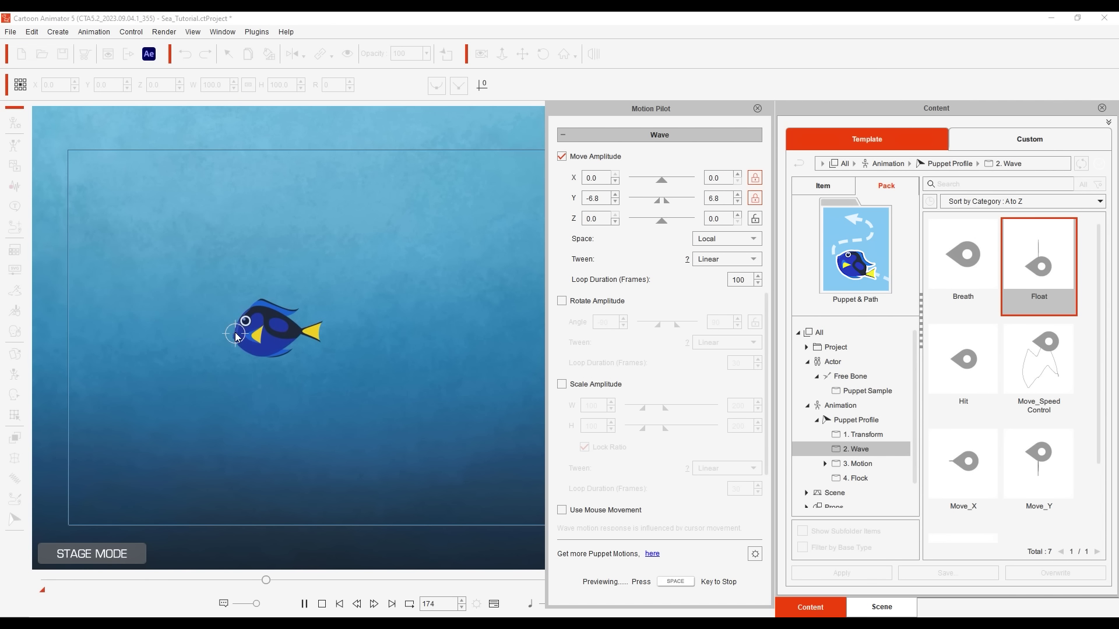
pyautogui.press('space')
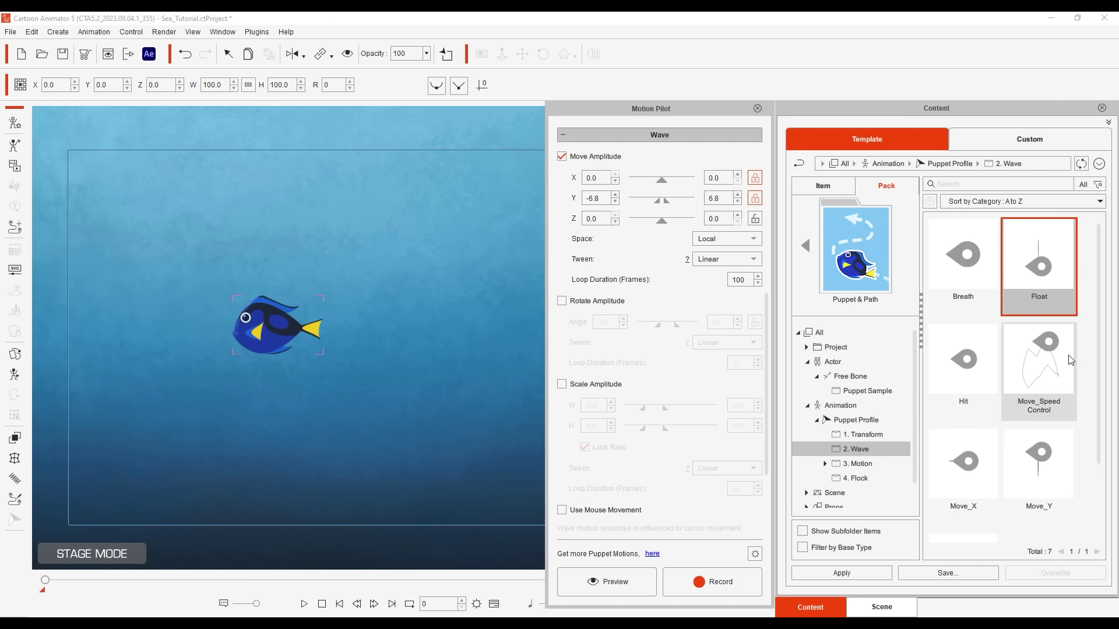
# Apply the Move_Speed Control wave to the fish and preview its mouse-driven motion.
pyautogui.moveTo(1038, 358); pyautogui.dragTo(272, 334)
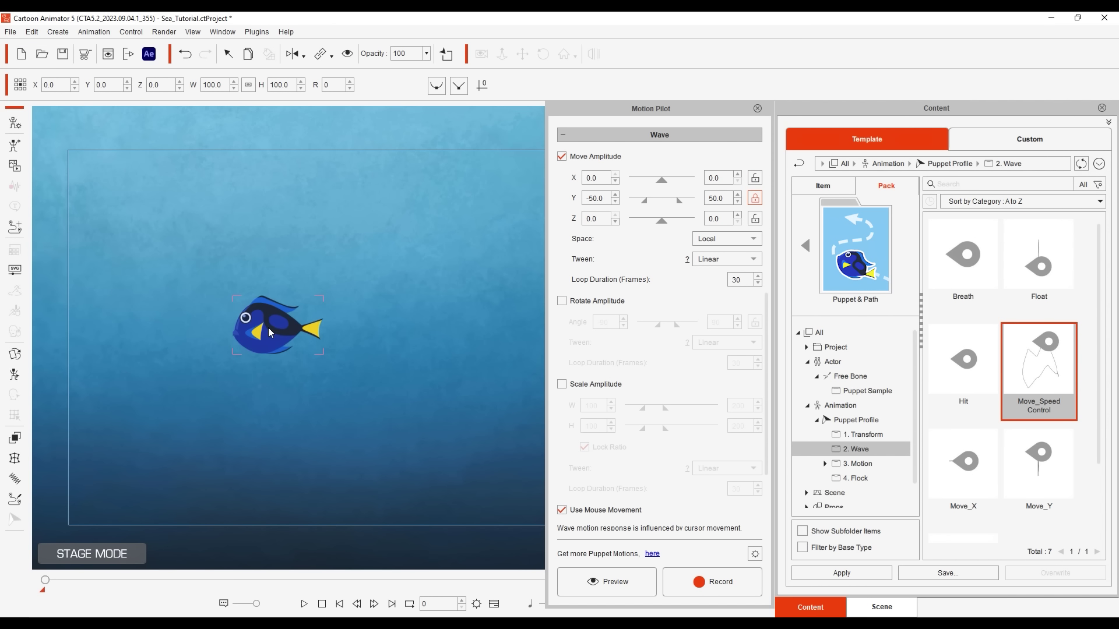
pyautogui.moveTo(767, 313); pyautogui.dragTo(769, 392)
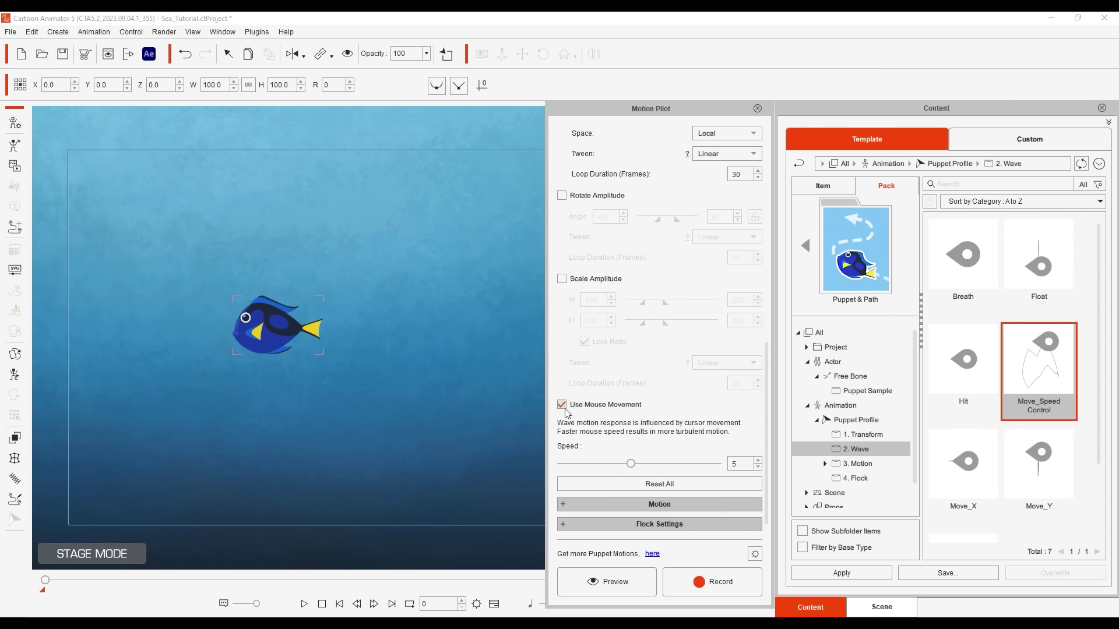
pyautogui.click(606, 581)
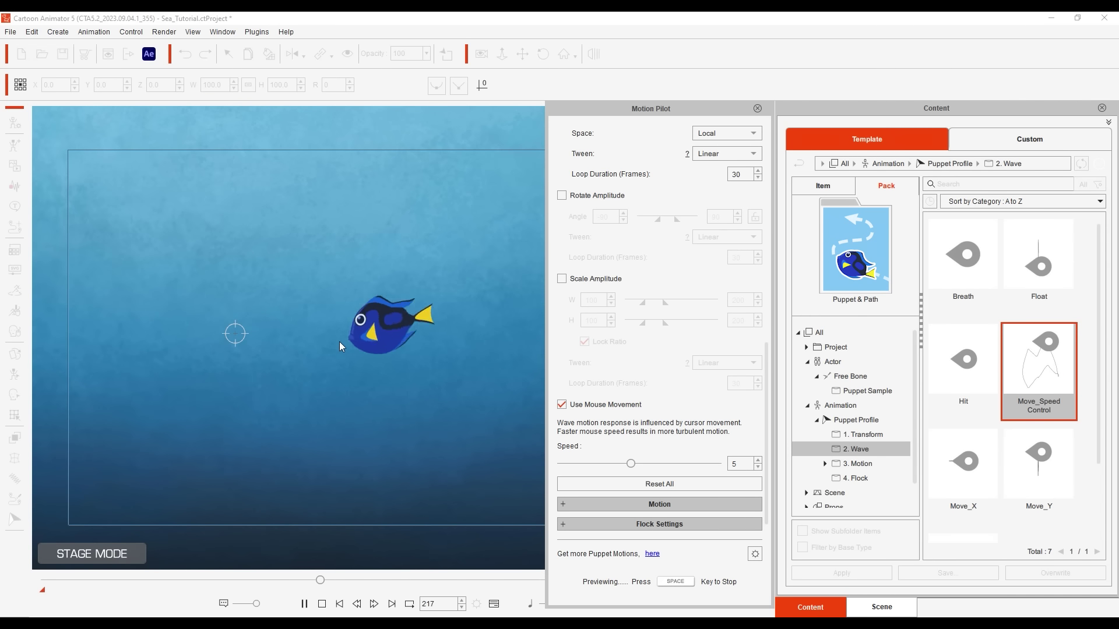
pyautogui.press('space')
# Turn off Use Mouse Movement and preview the wave again without mouse influence.
pyautogui.click(562, 405)
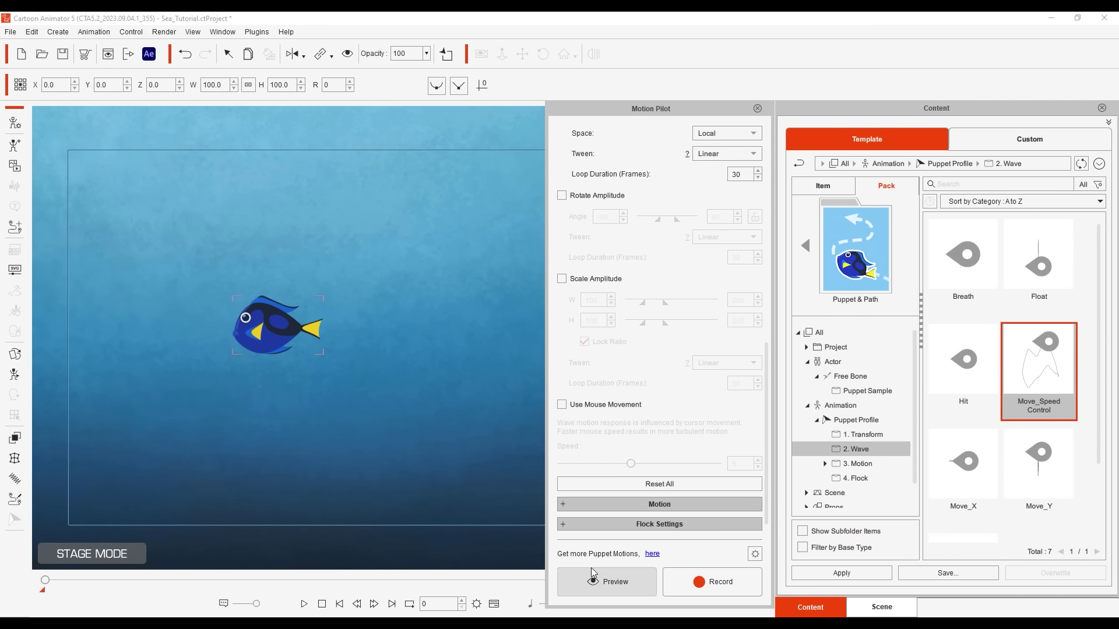
pyautogui.click(606, 582)
pyautogui.press('space')
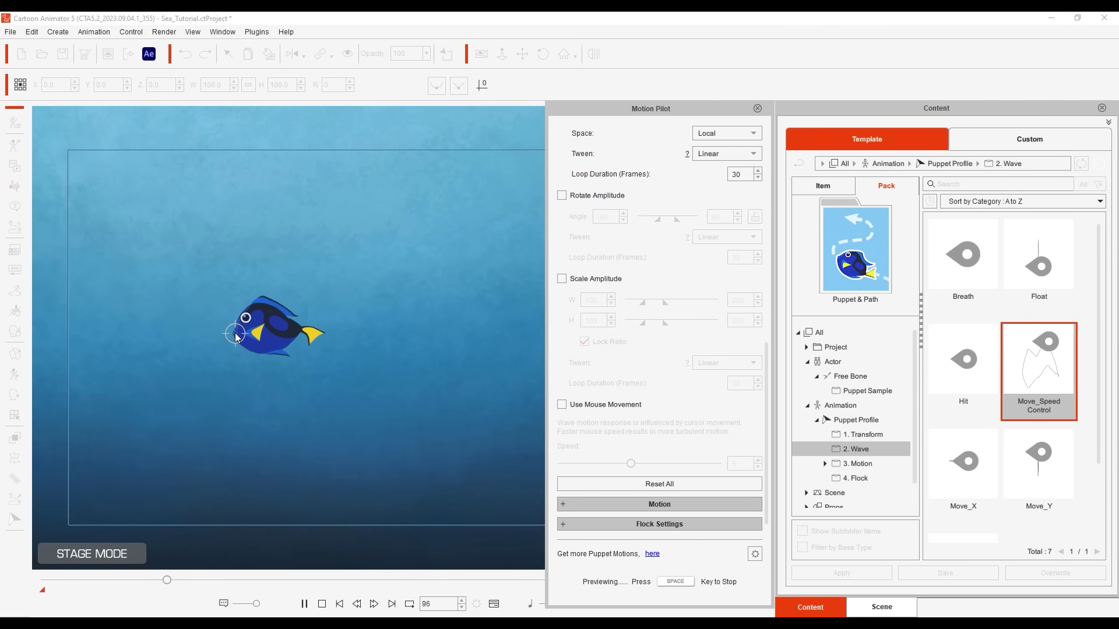
pyautogui.press('space')
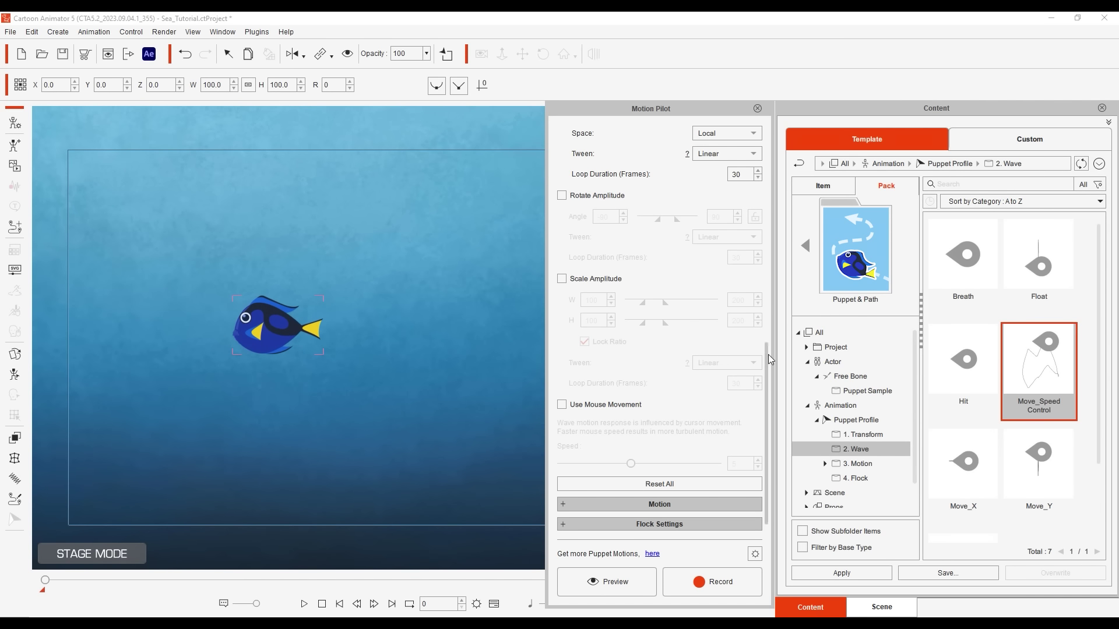
# Set the fish's wave tween to Random Cyclic and preview it.
pyautogui.moveTo(770, 373); pyautogui.dragTo(770, 155)
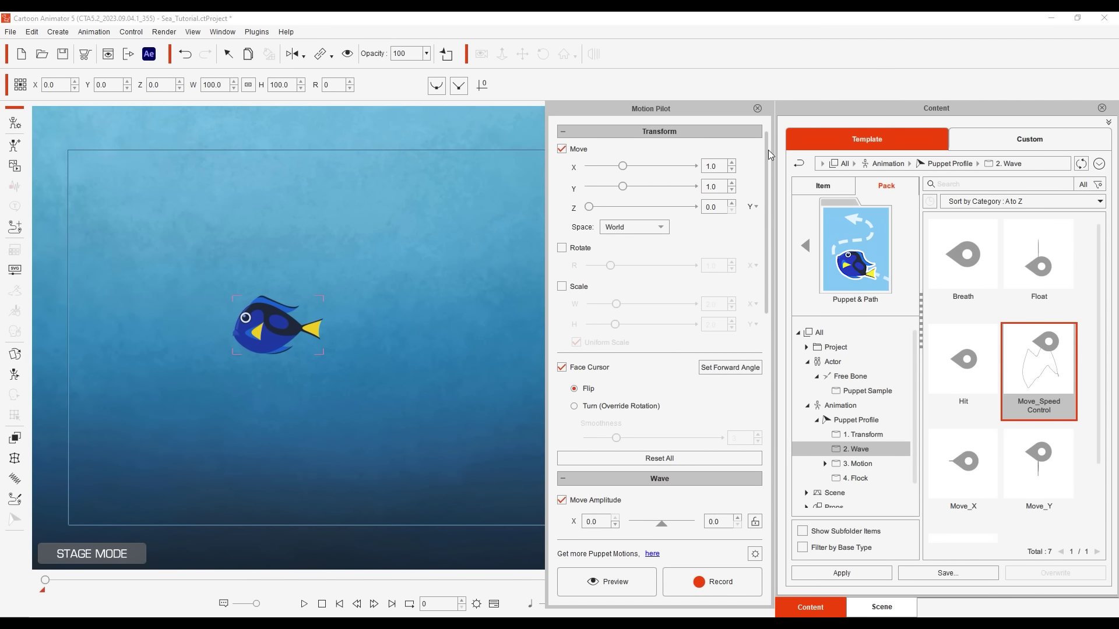
pyautogui.moveTo(768, 307); pyautogui.dragTo(765, 452)
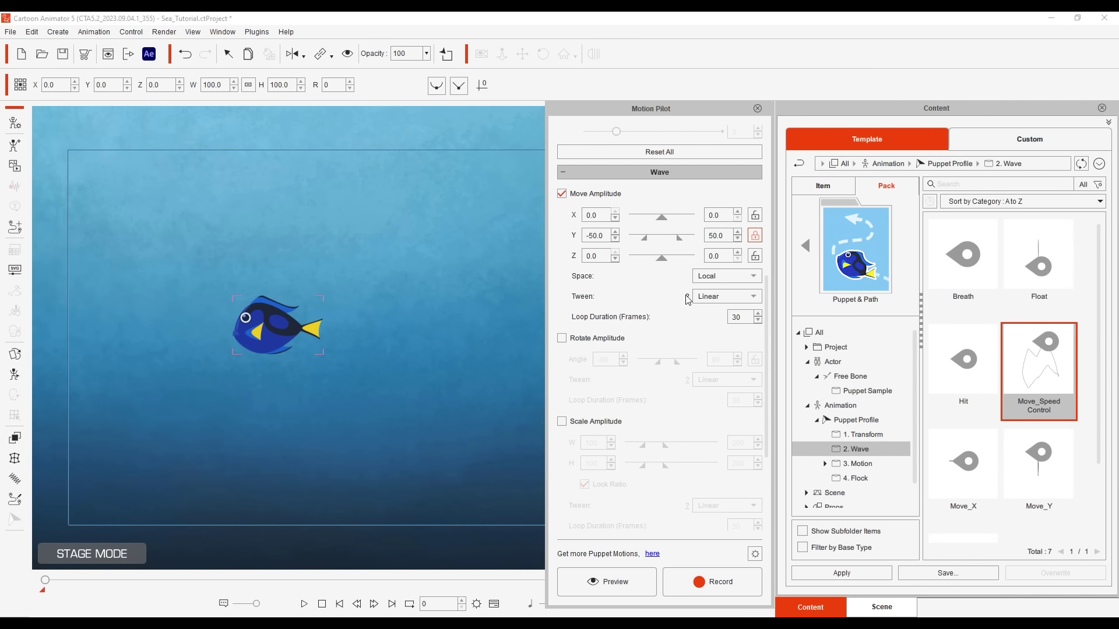
pyautogui.moveTo(686, 296)
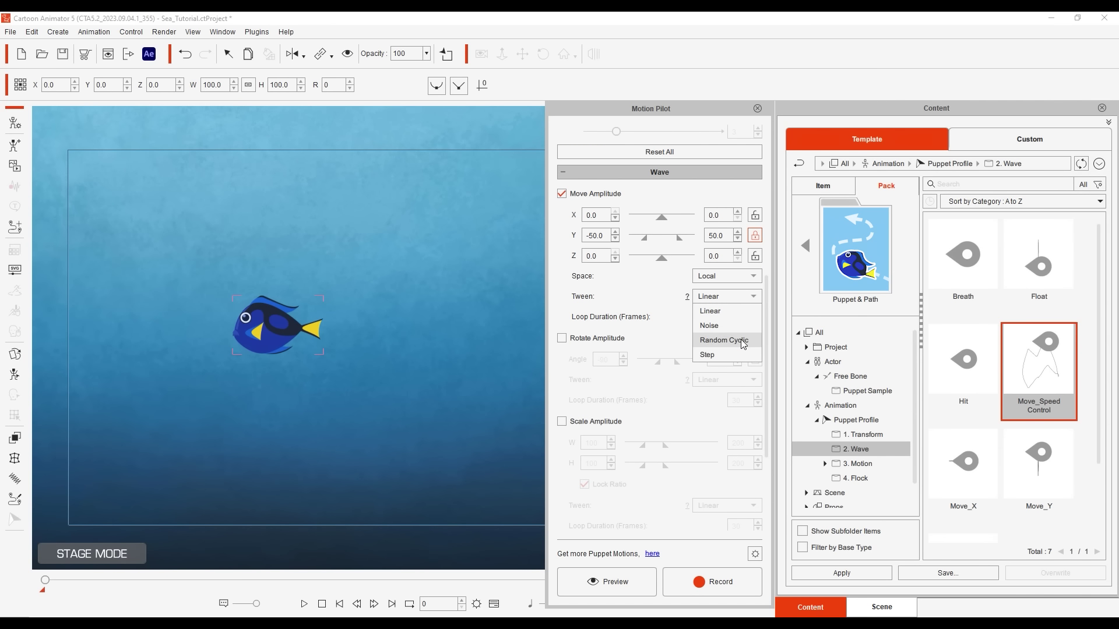
pyautogui.click(737, 341)
pyautogui.click(615, 582)
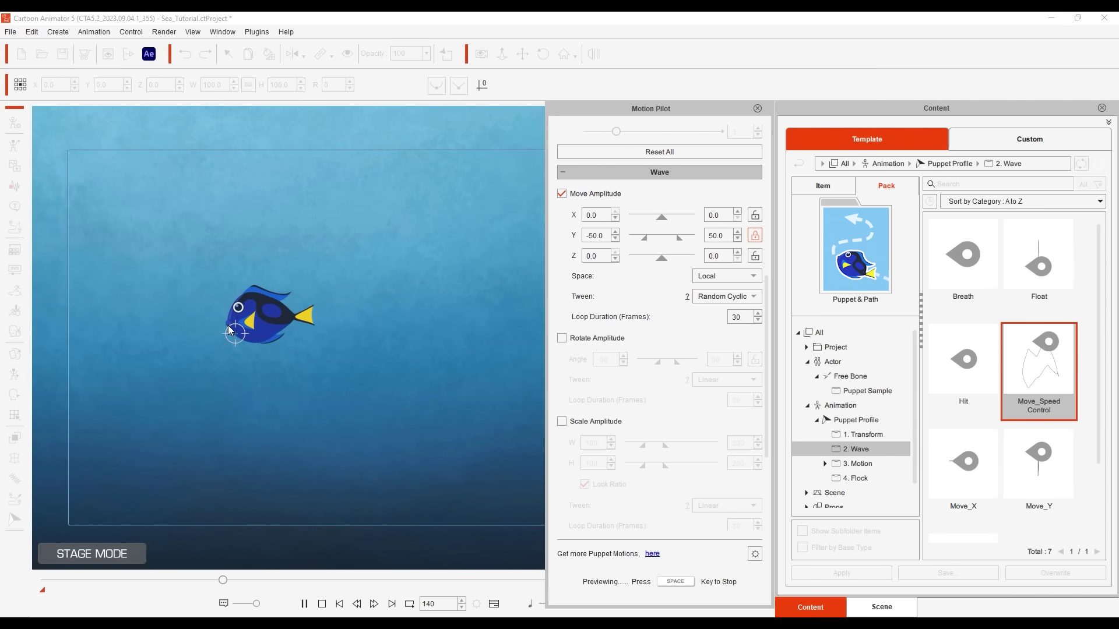
pyautogui.press('space')
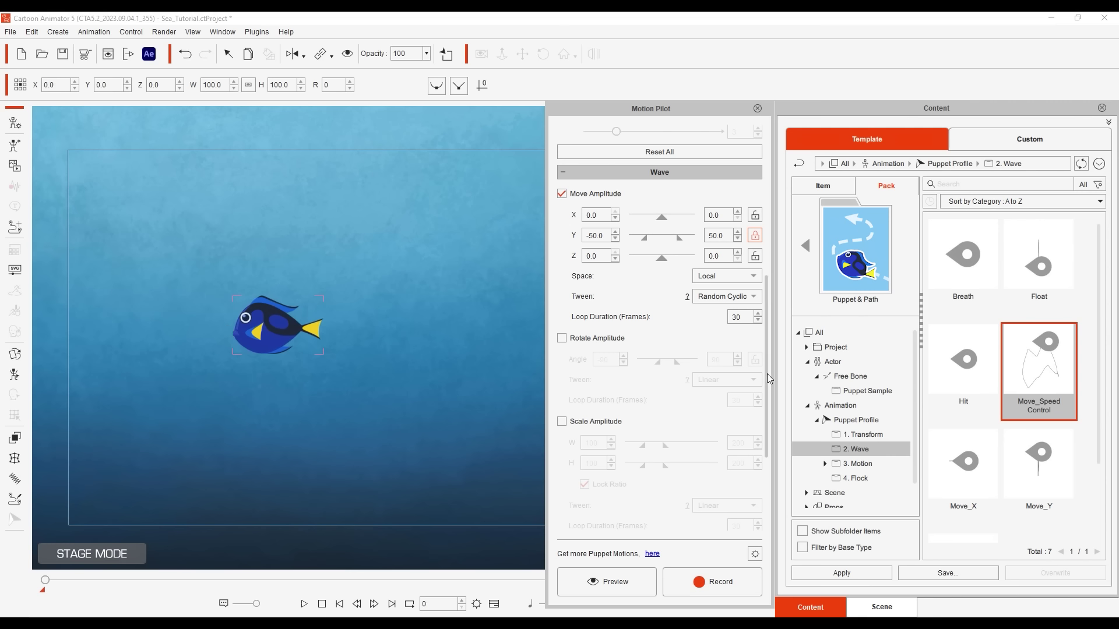
# Enable Use Mouse Movement for the wave and preview the fish swimming.
pyautogui.scroll(-3, 768, 379)
pyautogui.click(606, 423)
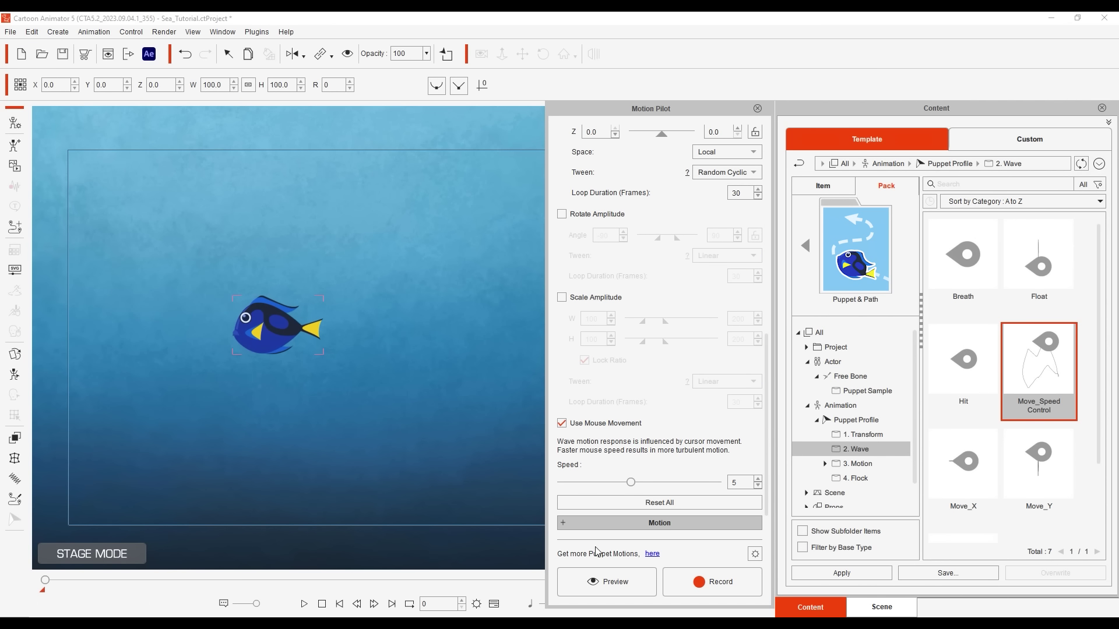
pyautogui.click(603, 581)
pyautogui.press('space')
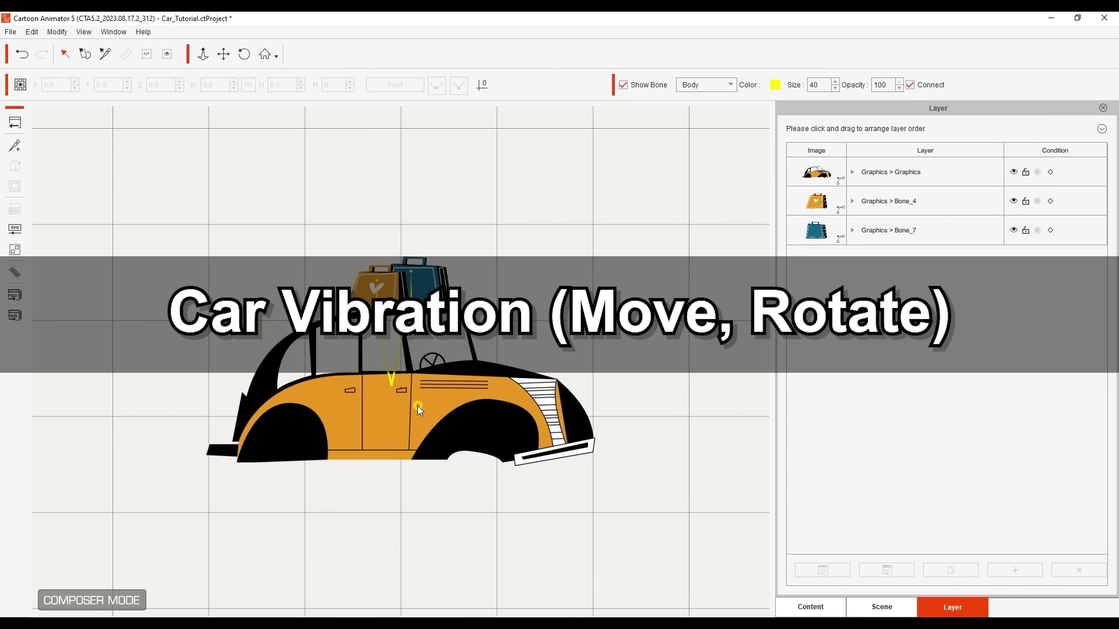
# Select the car and preview its spring vibration in the Spring Editor.
pyautogui.click(417, 406)
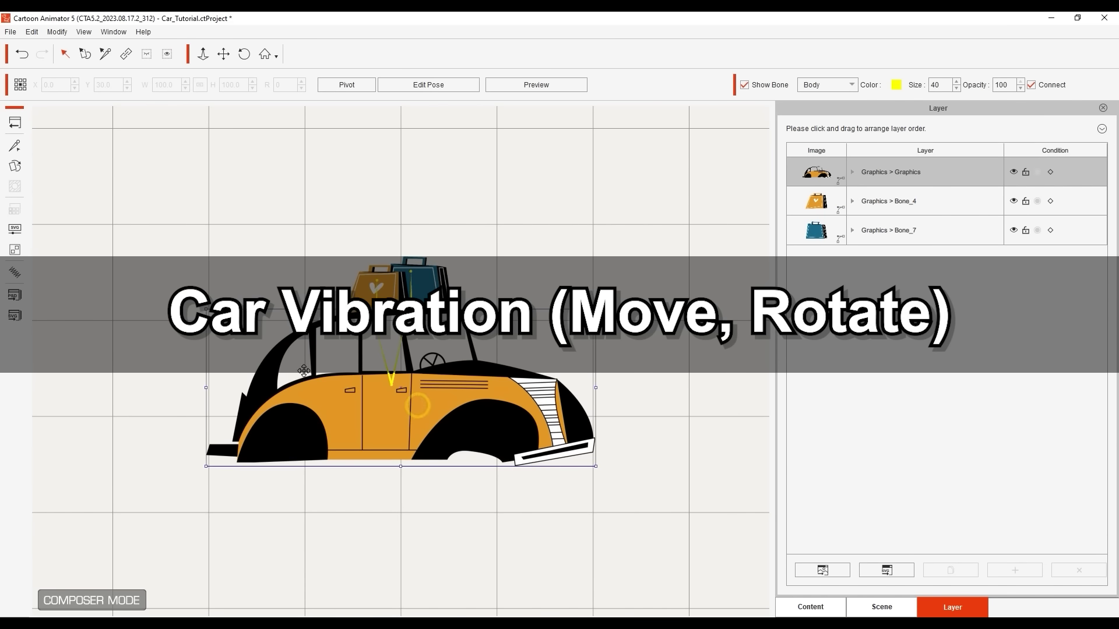
pyautogui.click(15, 273)
pyautogui.click(715, 495)
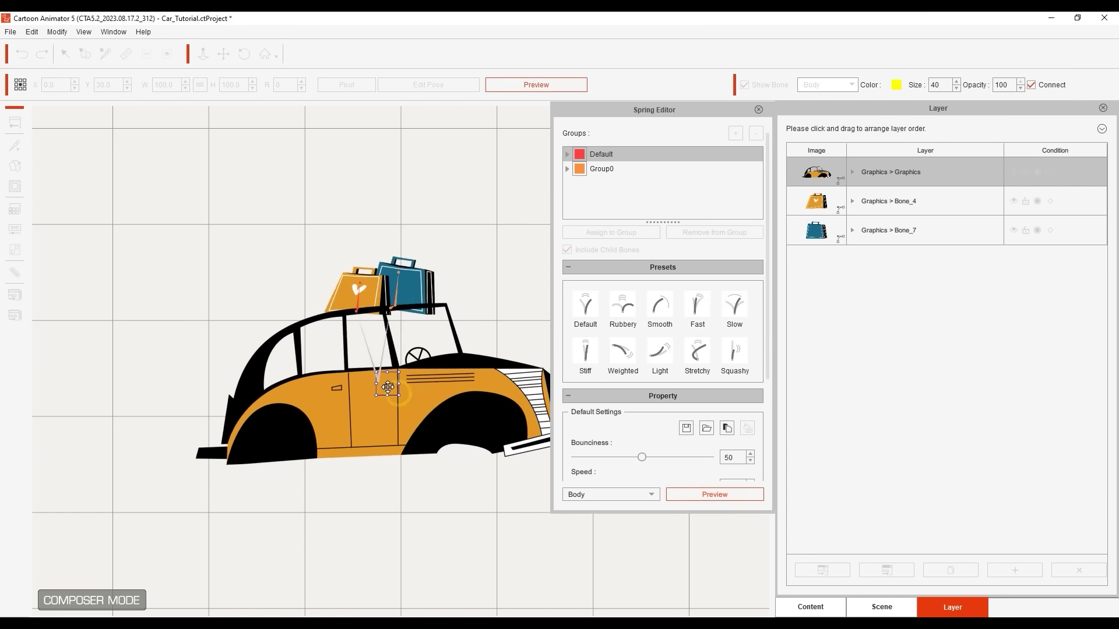
pyautogui.click(758, 110)
# Return to the full car scene, play it, pause, and rewind to the first frame.
pyautogui.click(15, 124)
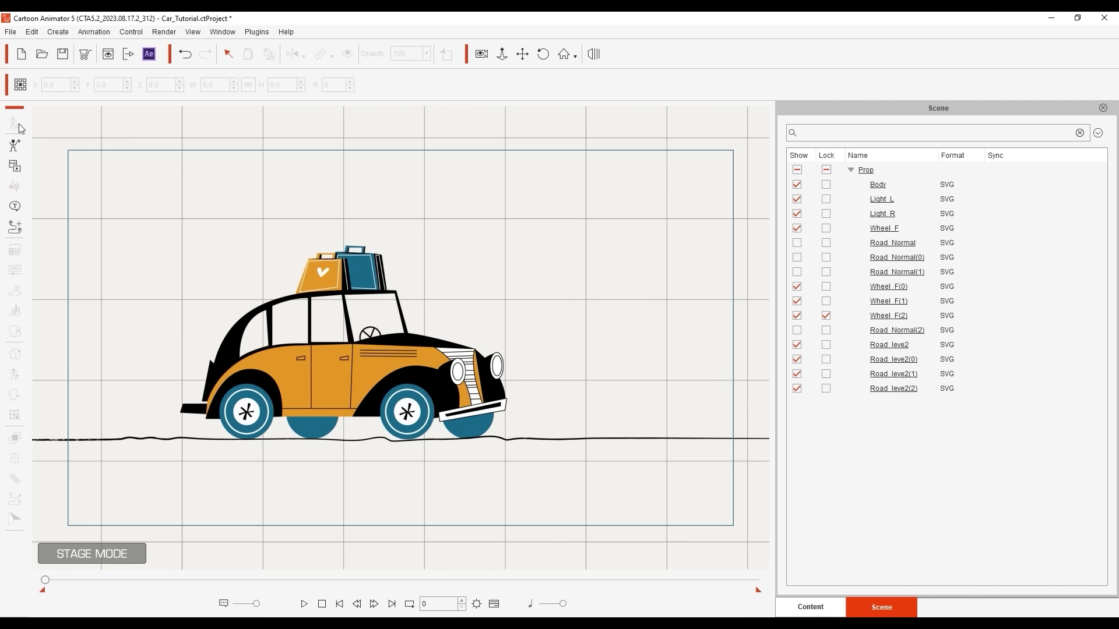
pyautogui.click(307, 607)
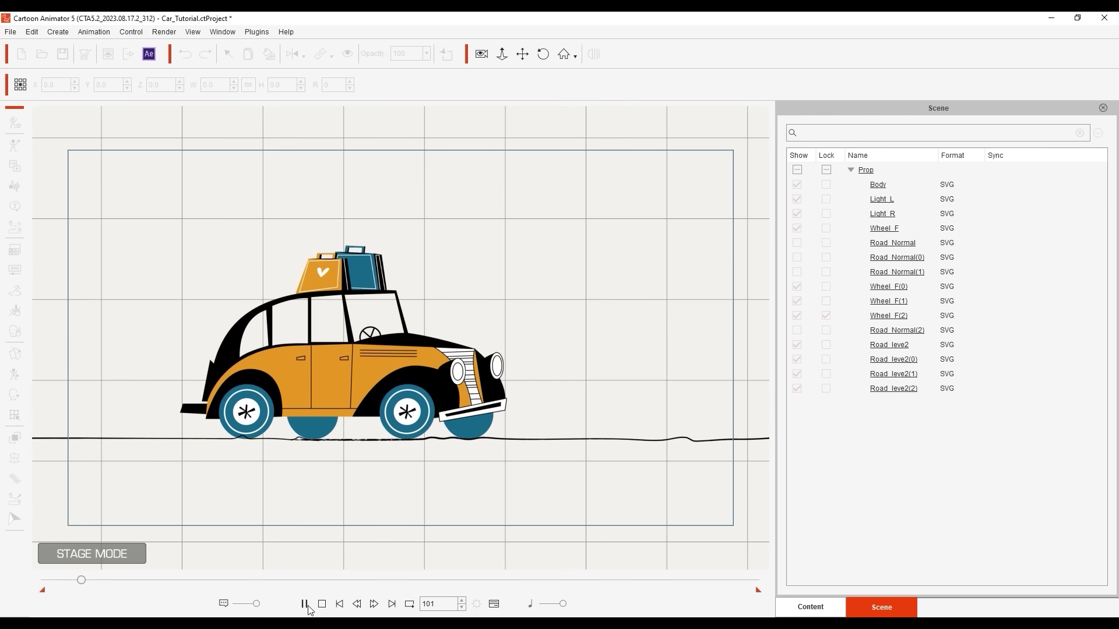
pyautogui.click(307, 608)
pyautogui.click(320, 606)
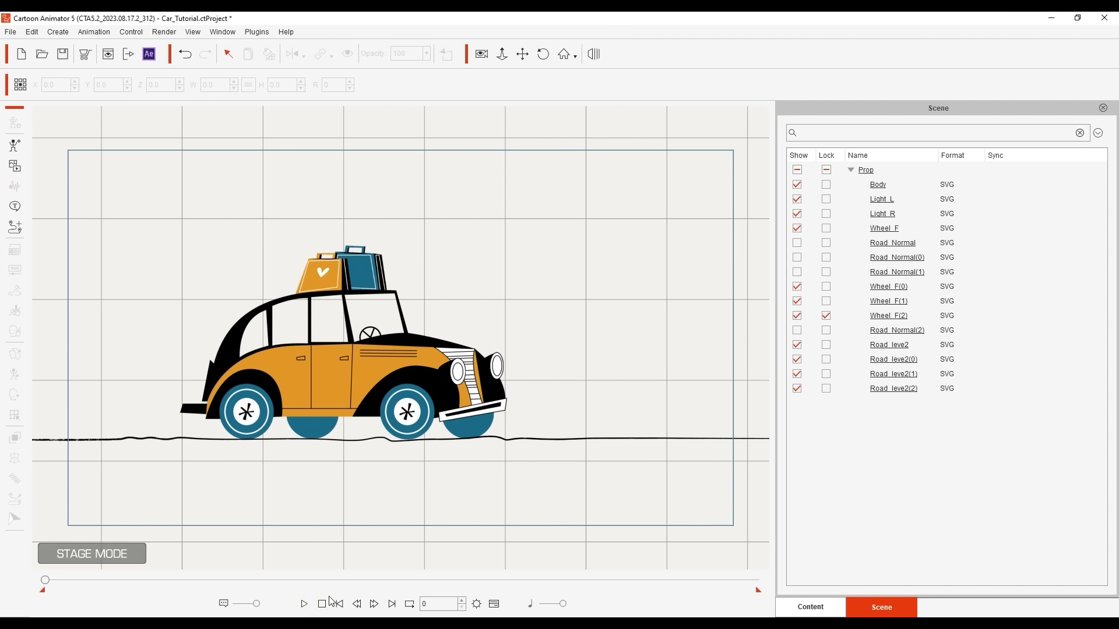
# Turn on Wave Motion Move Amplitude for the car Body and preview it.
pyautogui.click(334, 364)
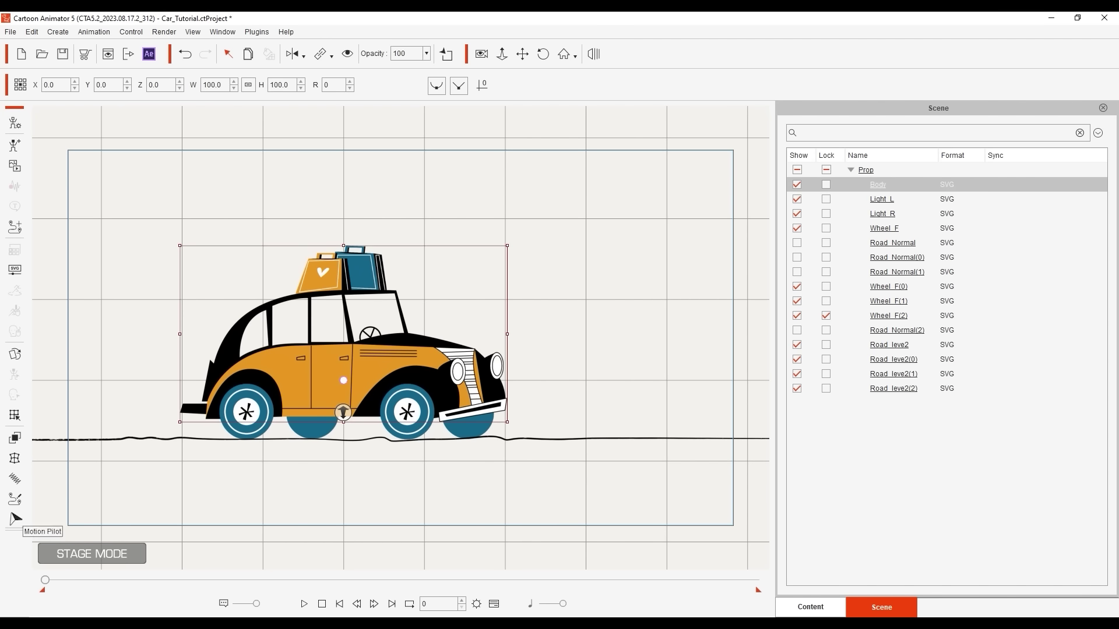
pyautogui.click(15, 519)
pyautogui.click(696, 139)
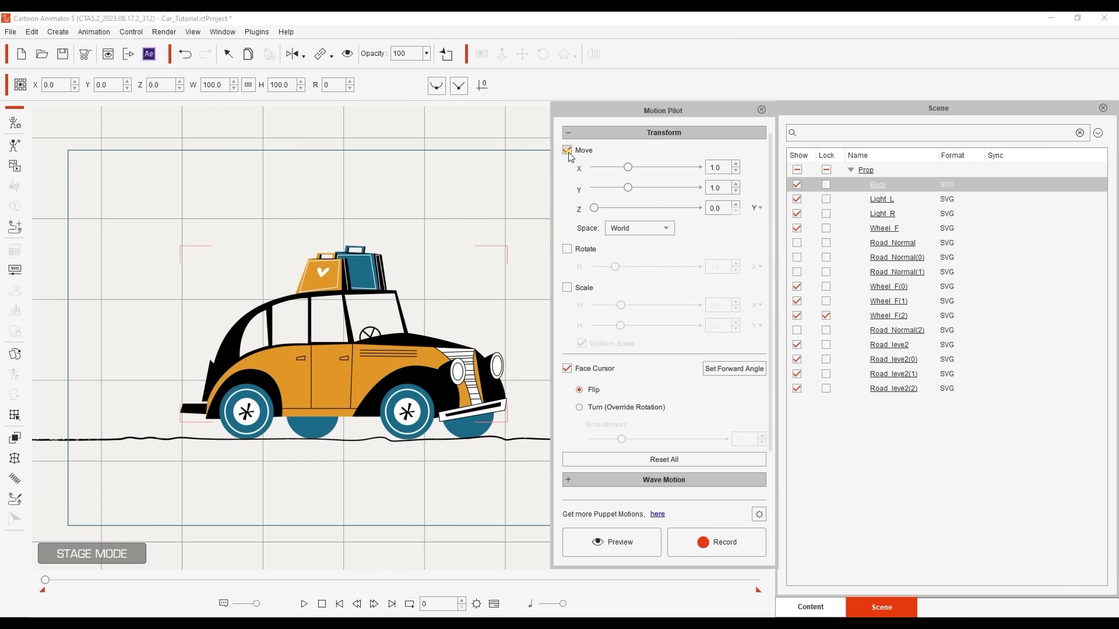
pyautogui.click(670, 133)
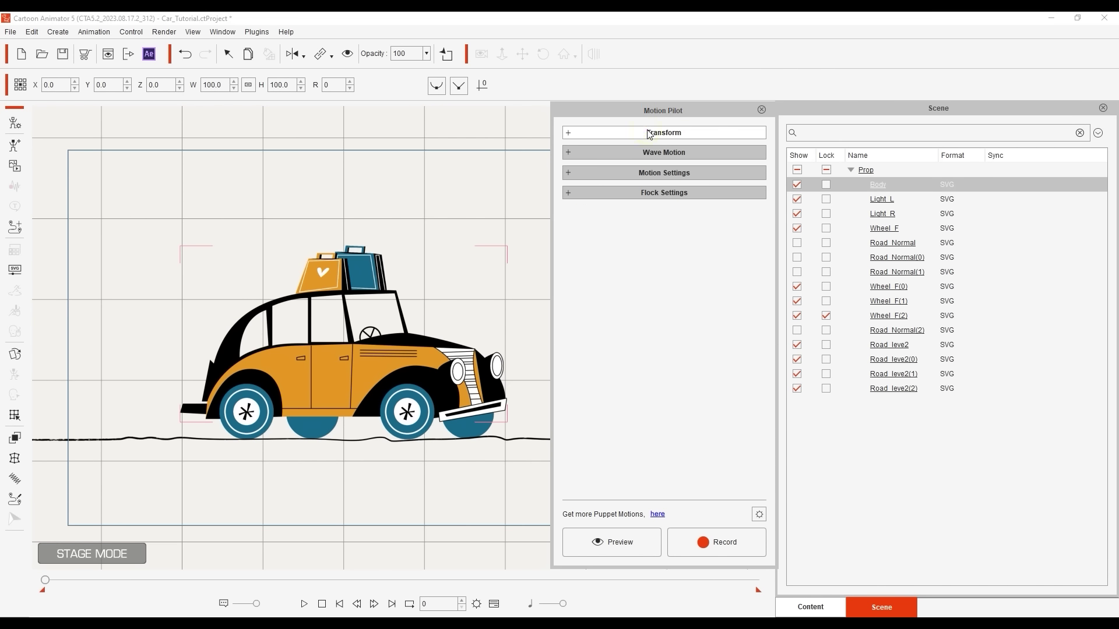
pyautogui.click(702, 153)
pyautogui.click(599, 179)
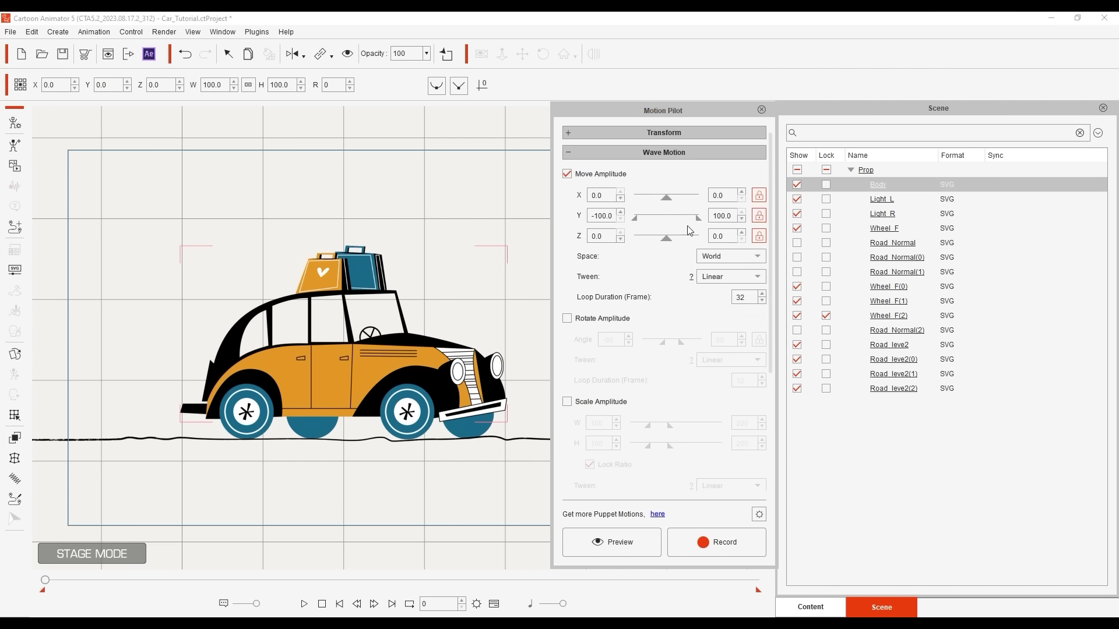
pyautogui.click(639, 542)
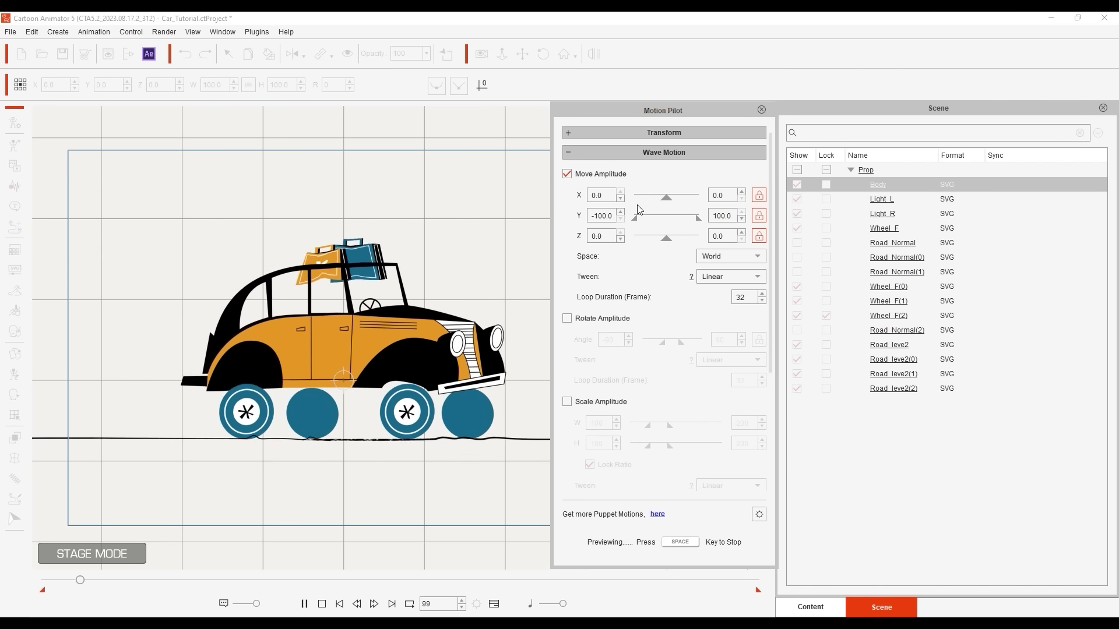
# Set the bounce to Y ±6.9 with Random Cyclic tween and a 12-frame loop.
pyautogui.moveTo(634, 220); pyautogui.dragTo(666, 223)
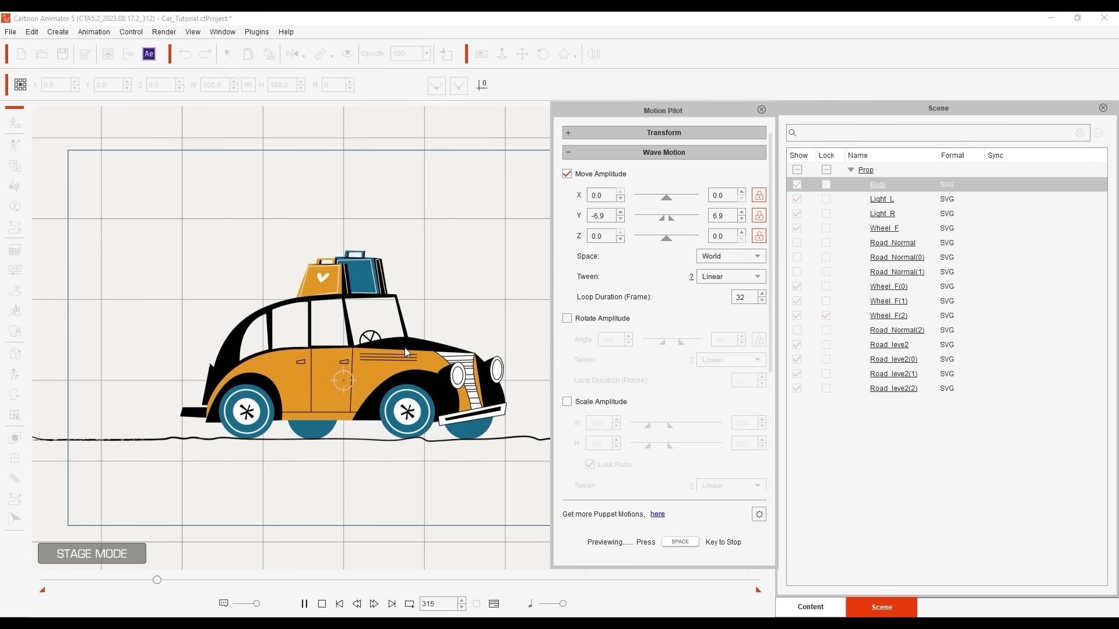
pyautogui.click(758, 278)
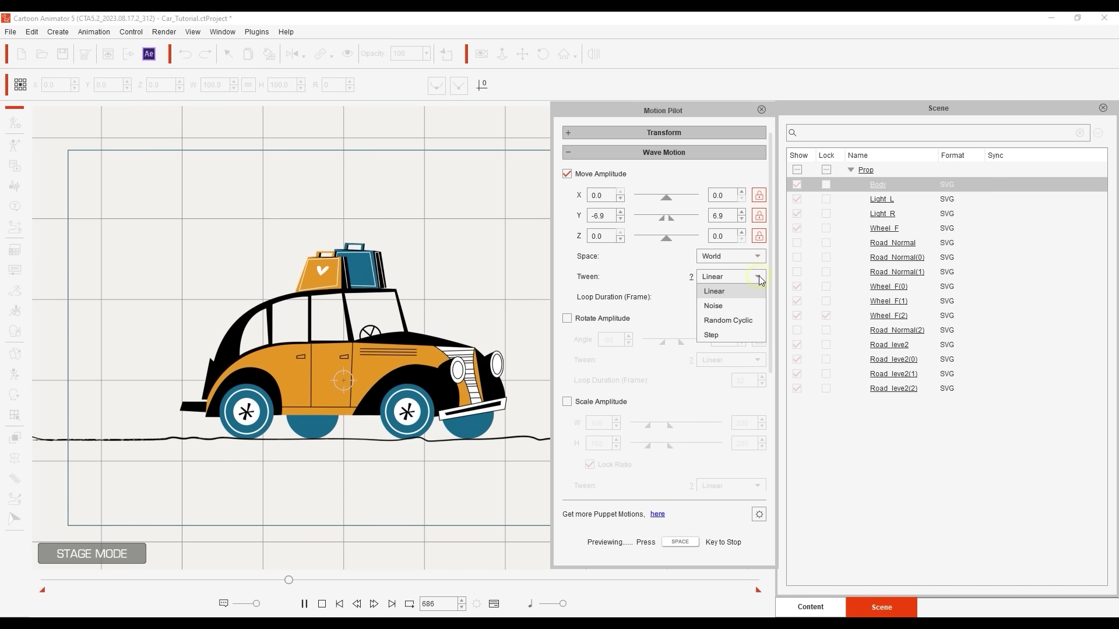
pyautogui.click(752, 324)
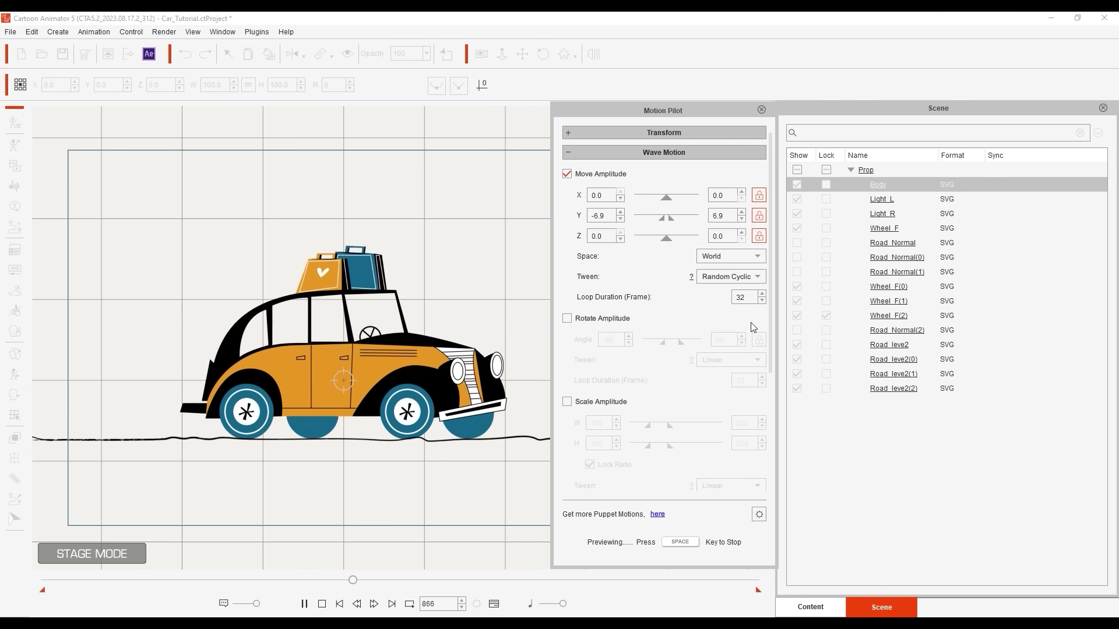
pyautogui.doubleClick(741, 298)
pyautogui.write('12')
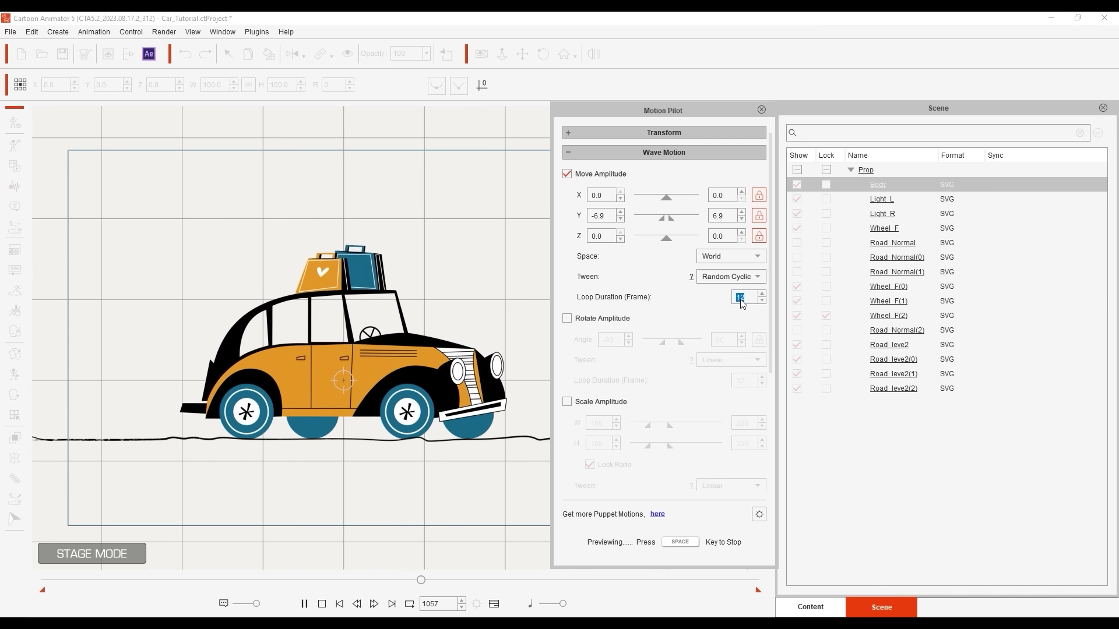
pyautogui.press('Return')
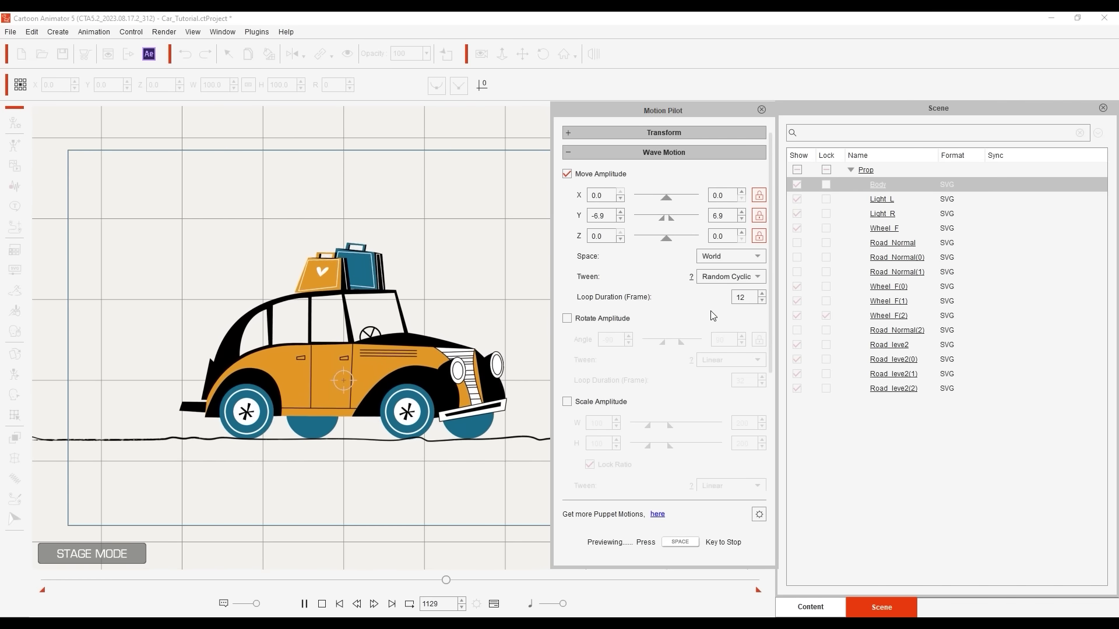
# Add a ±2 Rotate Amplitude rocking on a 16-frame loop to the car Body and preview.
pyautogui.press('space')
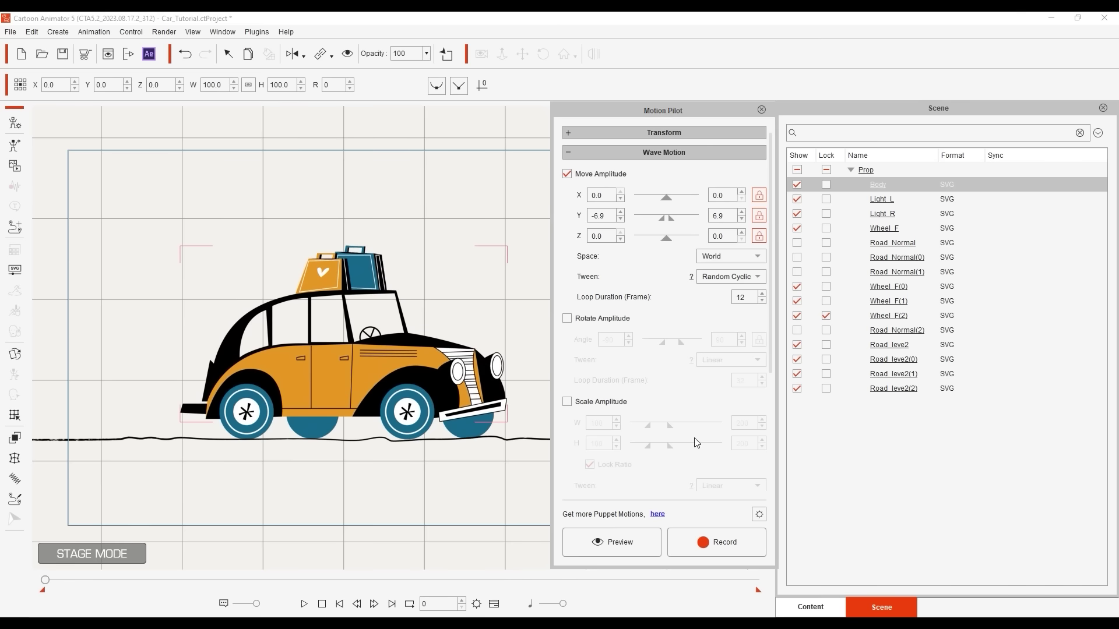
pyautogui.click(612, 320)
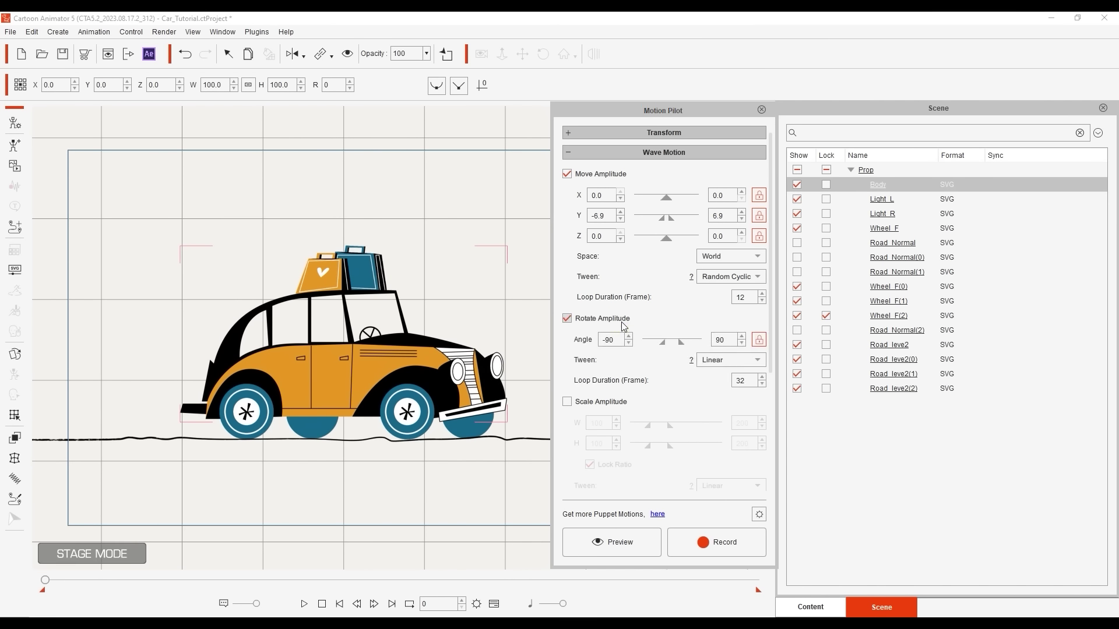
pyautogui.moveTo(680, 342); pyautogui.dragTo(681, 344)
pyautogui.click(619, 541)
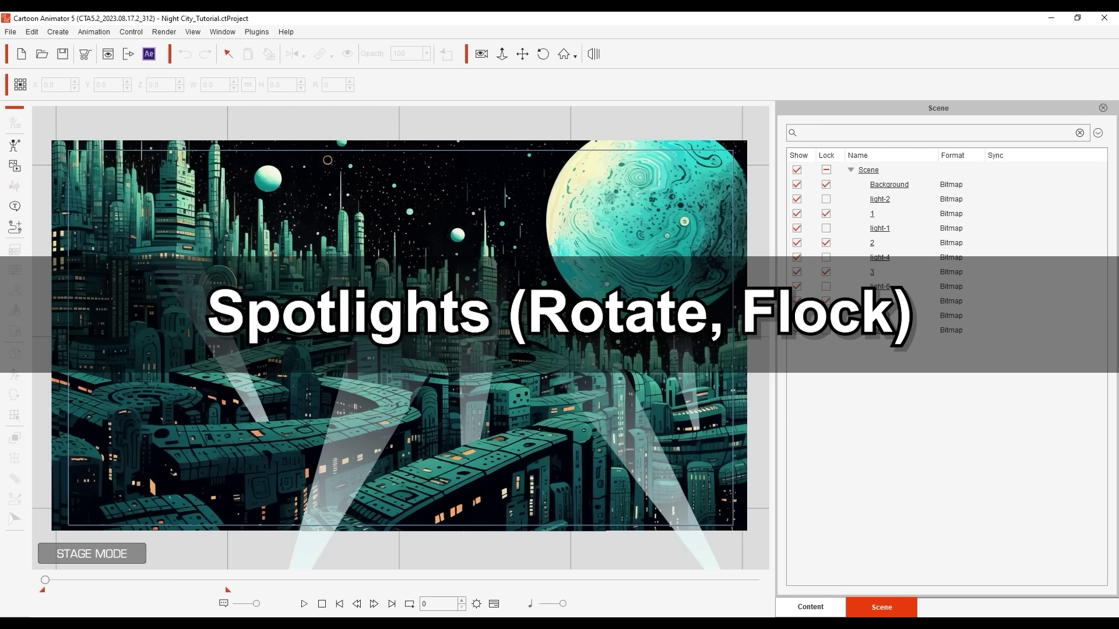
# Open the light-1 spotlight beam in Composer mode and select its beam sprite.
pyautogui.click(203, 299)
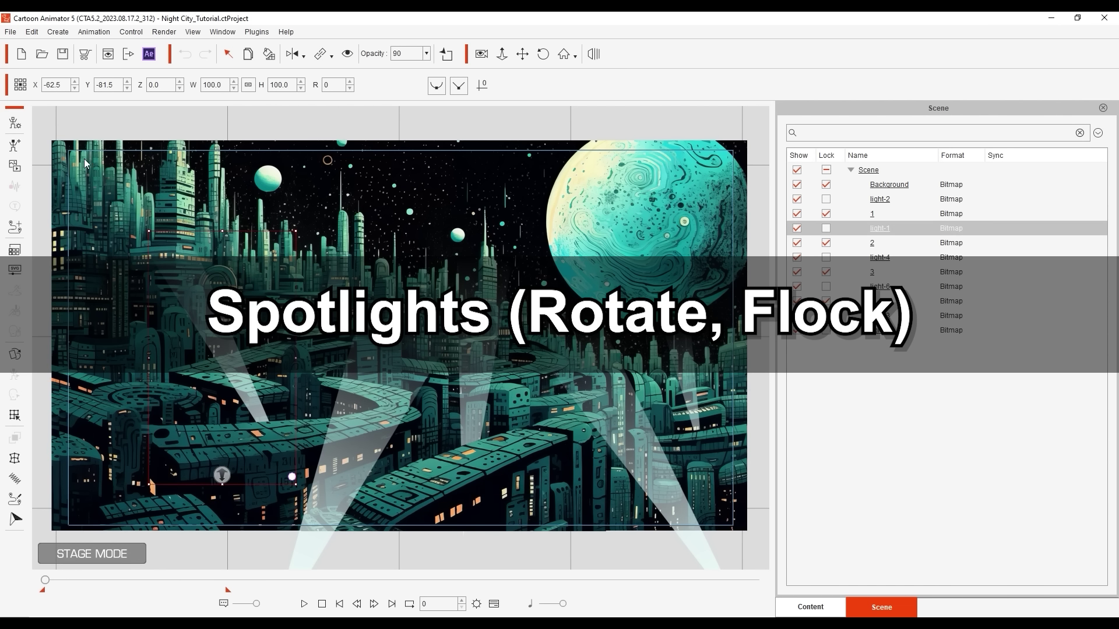
pyautogui.click(15, 124)
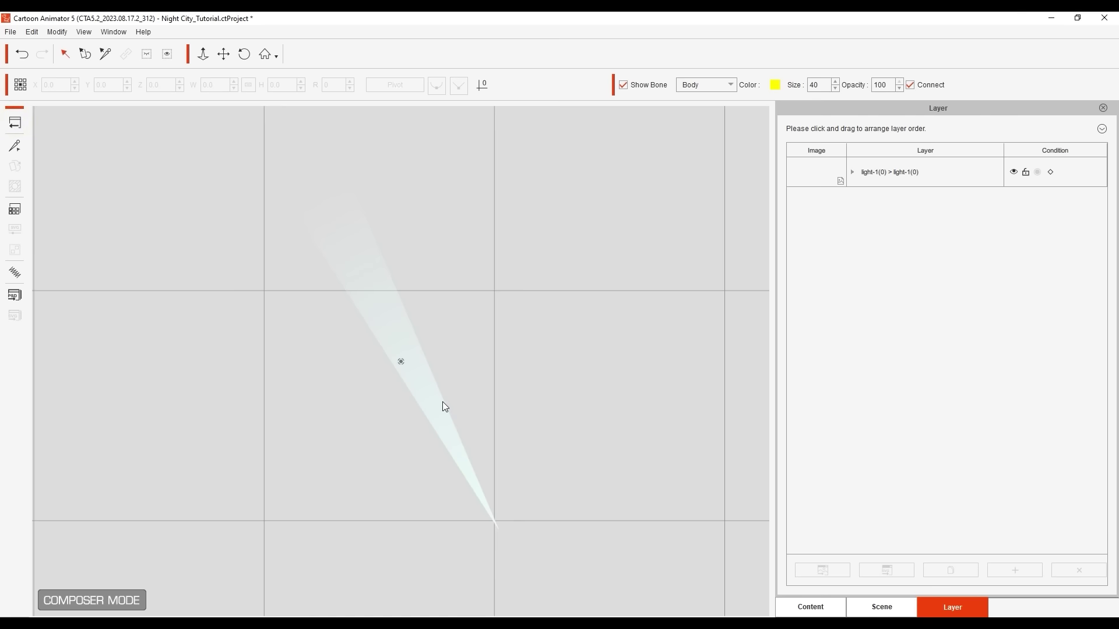
pyautogui.click(443, 402)
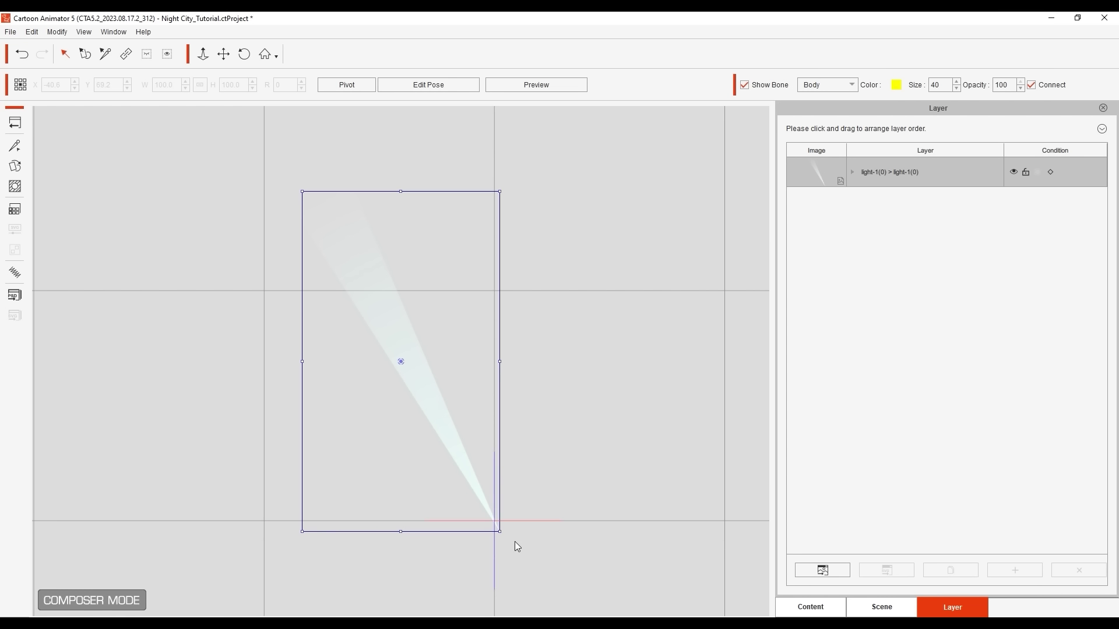
# Nudge the beam sprite up and left in Edit Pose, then return to the city scene.
pyautogui.click(428, 85)
pyautogui.moveTo(419, 327)
pyautogui.mouseDown()
pyautogui.moveTo(410, 305)
pyautogui.moveTo(379, 301)
pyautogui.moveTo(425, 330)
pyautogui.moveTo(407, 325)
pyautogui.mouseUp()
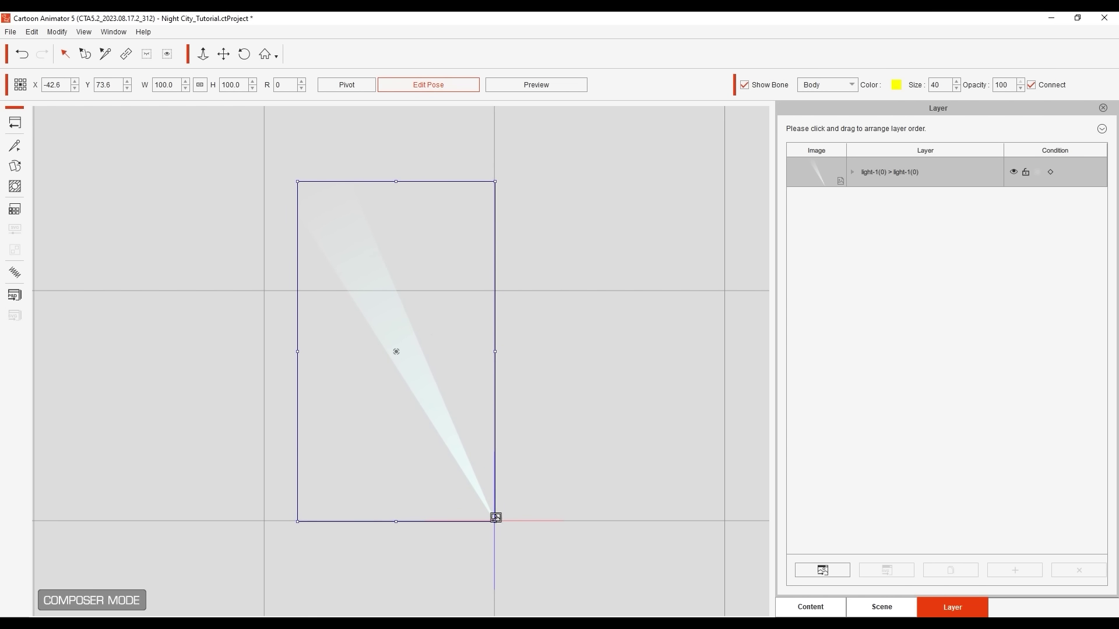
pyautogui.click(448, 84)
pyautogui.click(451, 118)
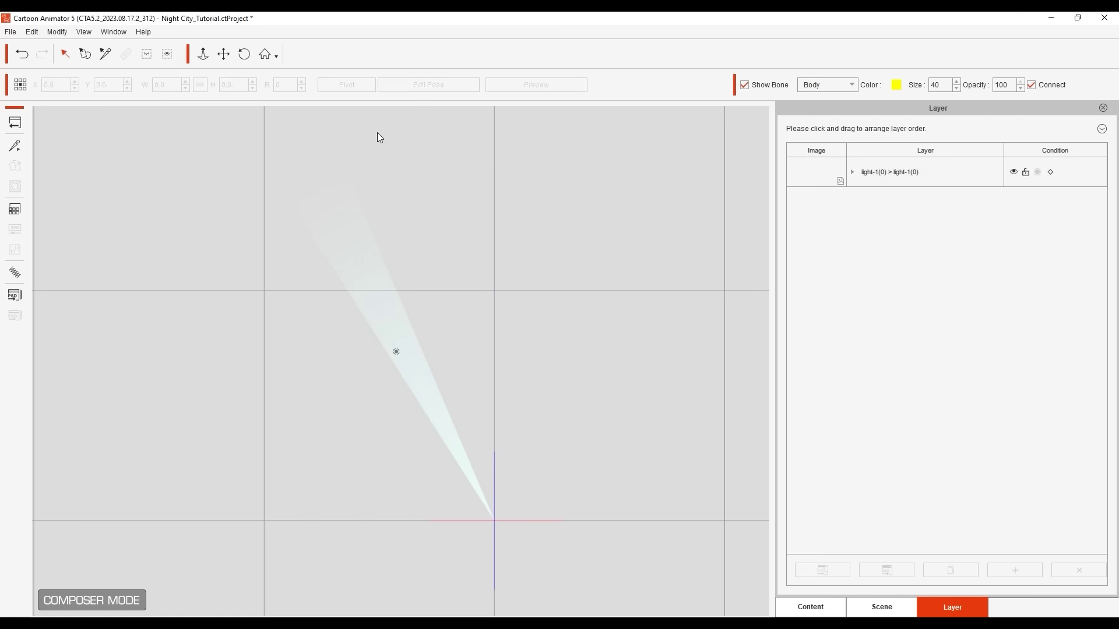
pyautogui.click(16, 122)
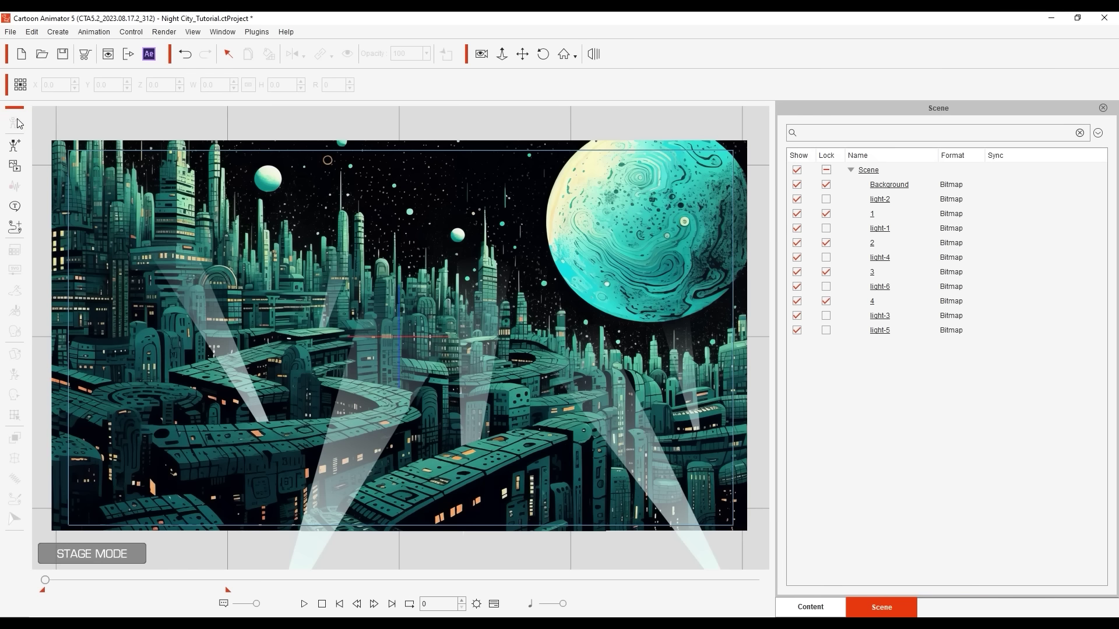
# Open Motion Pilot for the light-1 beam with Alt+P and expand Wave Motion.
pyautogui.click(227, 325)
pyautogui.hotkey('alt', 'p')
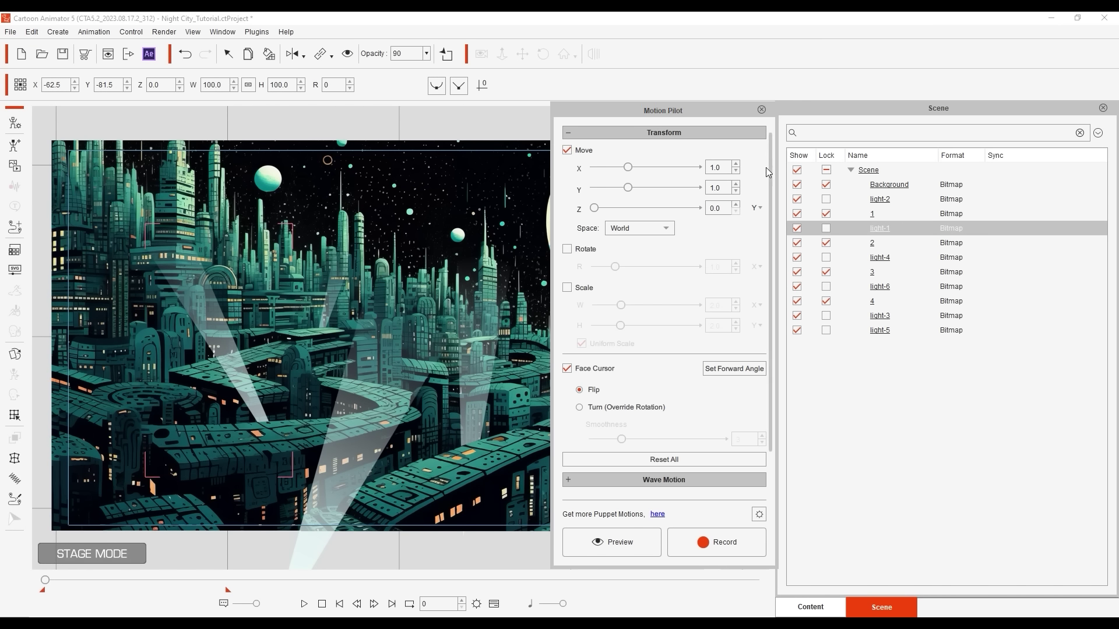
pyautogui.scroll(-2, 766, 167)
pyautogui.click(719, 444)
pyautogui.scroll(-2, 770, 302)
pyautogui.moveTo(770, 302); pyautogui.dragTo(771, 394)
# Enable Rotate Amplitude at ±16° over a 100-frame loop and preview the beam's sway.
pyautogui.click(602, 299)
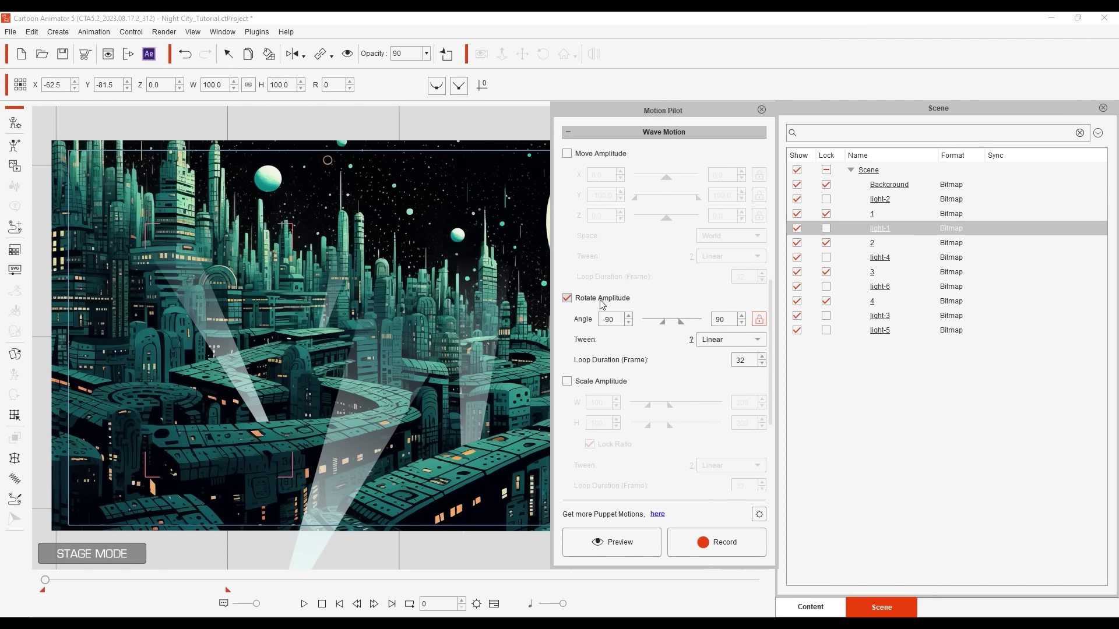
pyautogui.moveTo(668, 327); pyautogui.dragTo(672, 327)
pyautogui.click(623, 541)
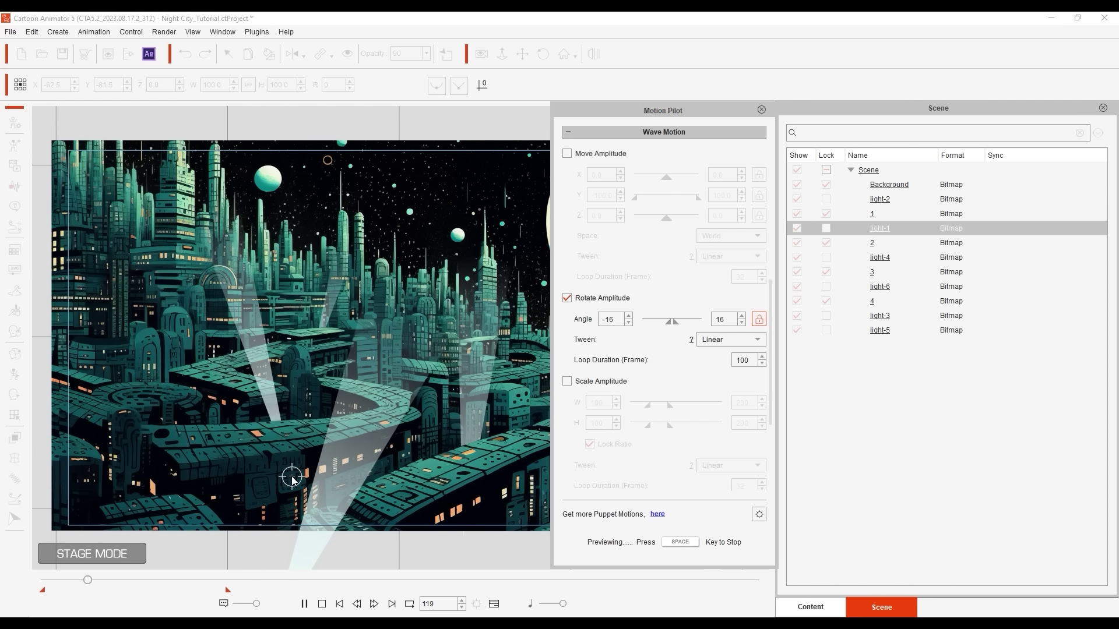
pyautogui.press('space')
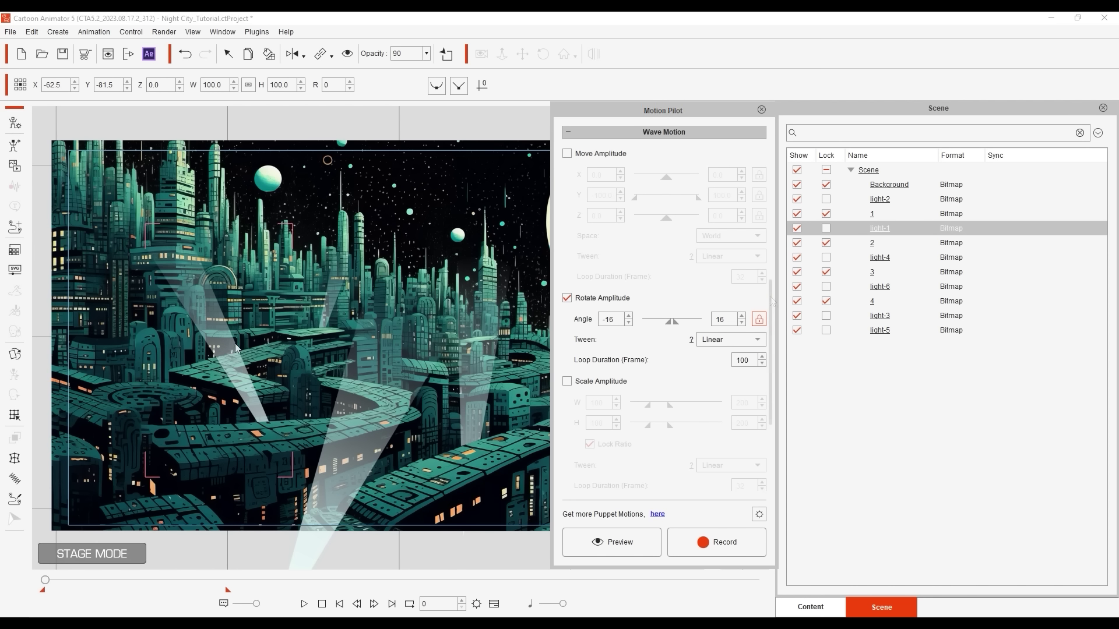
pyautogui.scroll(-5, 769, 407)
# Show Flock Settings and add the other light beams, through light-5, to light-1's flock.
pyautogui.click(692, 487)
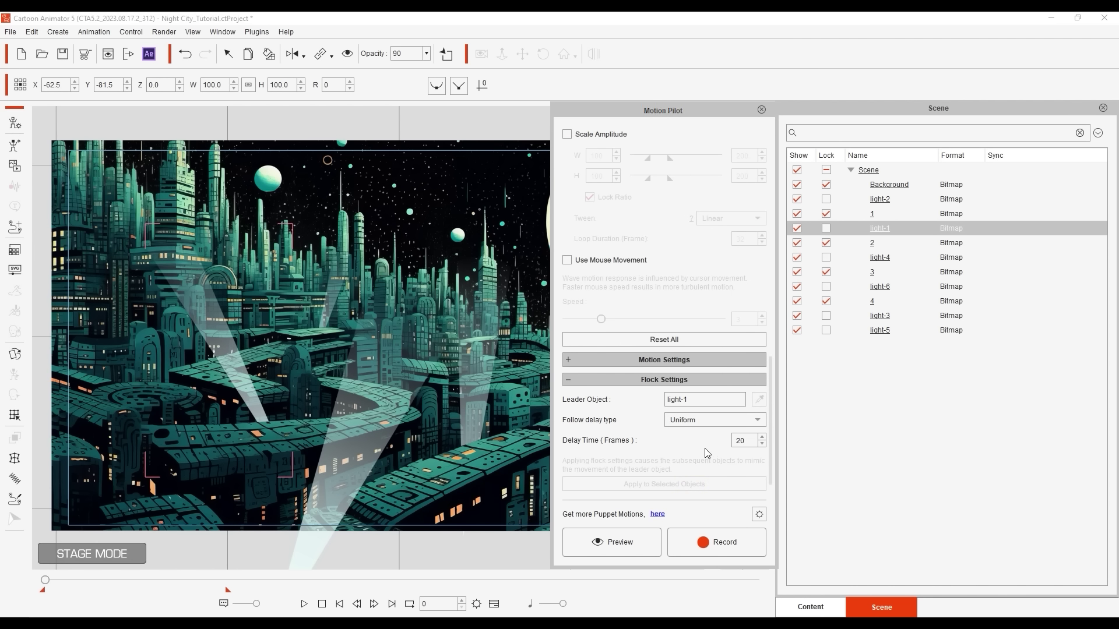
pyautogui.keyDown('ctrl'); pyautogui.click(910, 256); pyautogui.keyUp('ctrl')
pyautogui.keyDown('ctrl'); pyautogui.click(912, 202); pyautogui.keyUp('ctrl')
pyautogui.keyDown('ctrl'); pyautogui.click(906, 286); pyautogui.keyUp('ctrl')
pyautogui.keyDown('ctrl'); pyautogui.click(901, 317); pyautogui.keyUp('ctrl')
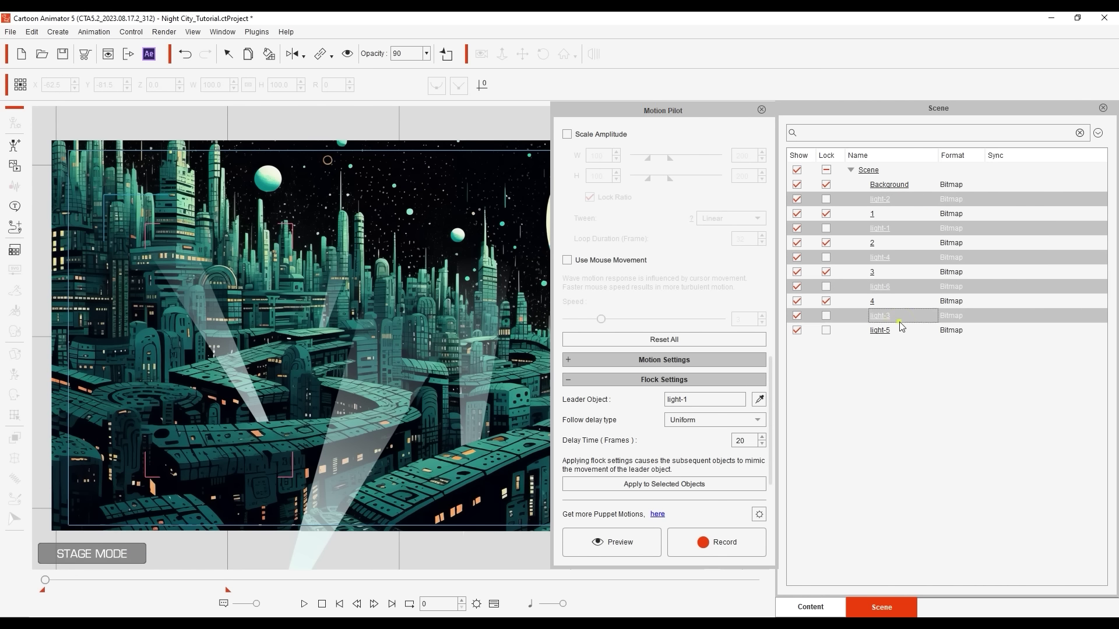
pyautogui.keyDown('ctrl'); pyautogui.click(899, 330); pyautogui.keyUp('ctrl')
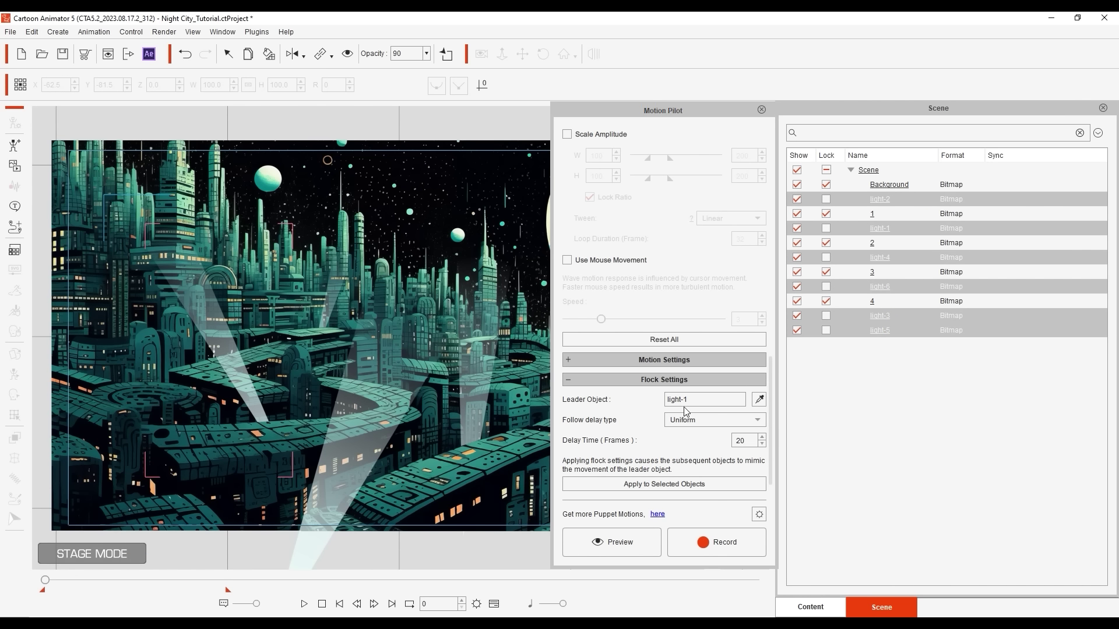
# Keep the Uniform follow delay of 20 frames and preview the lights following light-1.
pyautogui.click(726, 418)
pyautogui.click(714, 450)
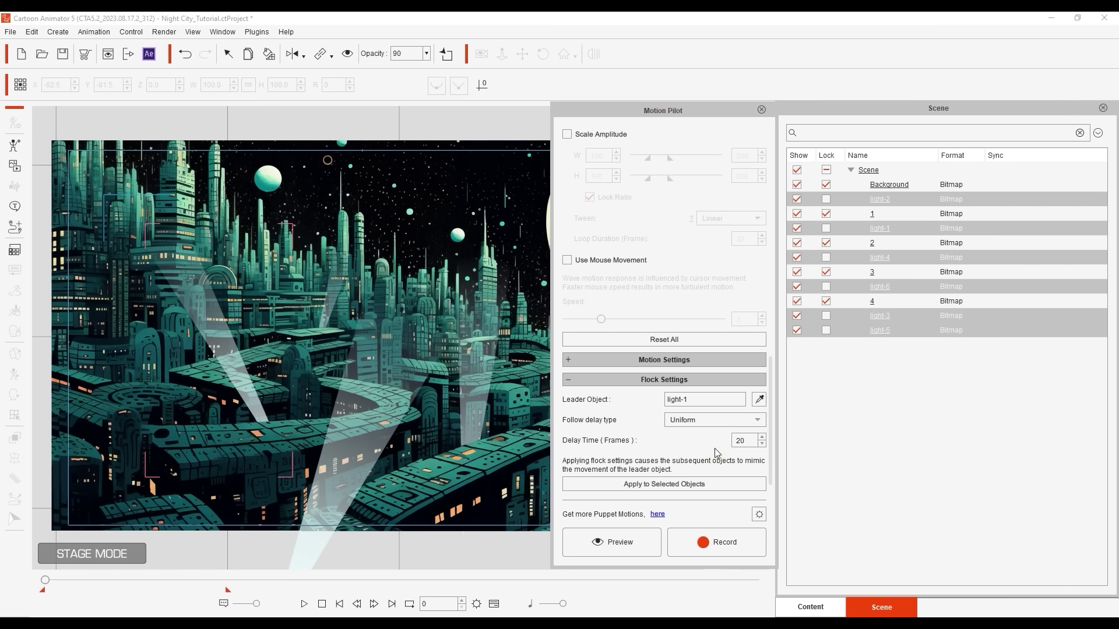
pyautogui.click(632, 542)
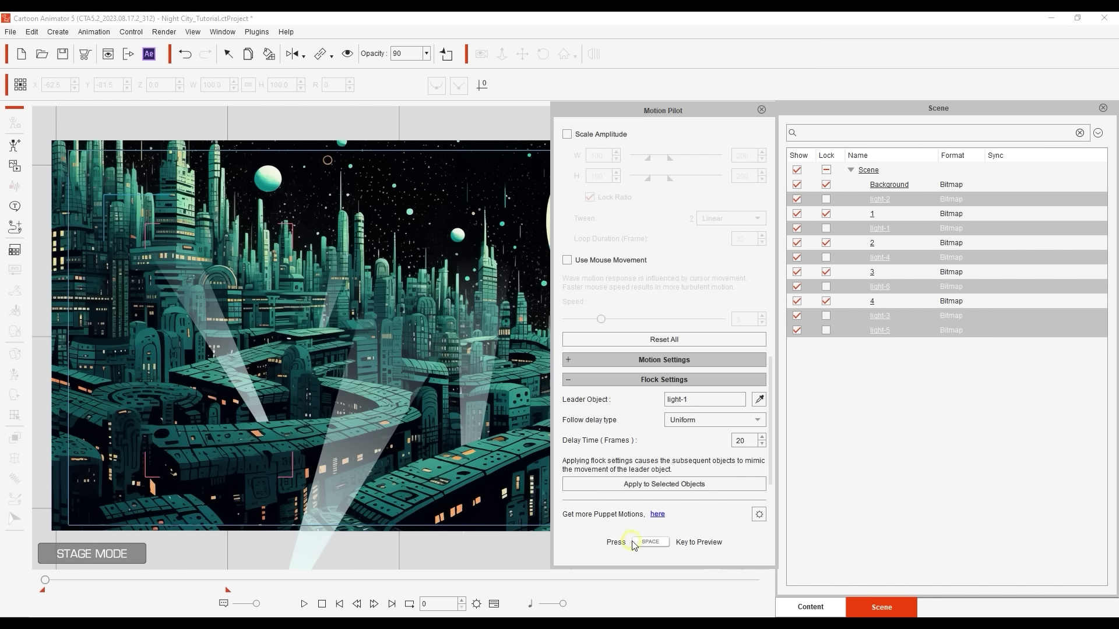
pyautogui.press('space')
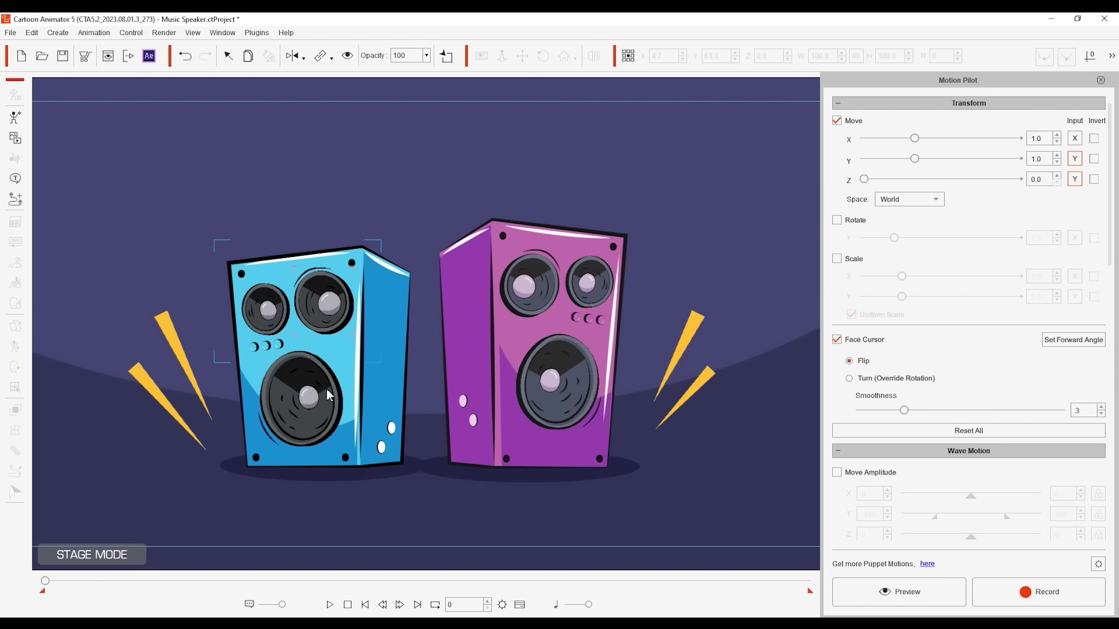
# Select both speakers, enable a Noise-tween scale wave, and preview the pulsing.
pyautogui.keyDown('ctrl'); pyautogui.click(534, 280); pyautogui.keyUp('ctrl')
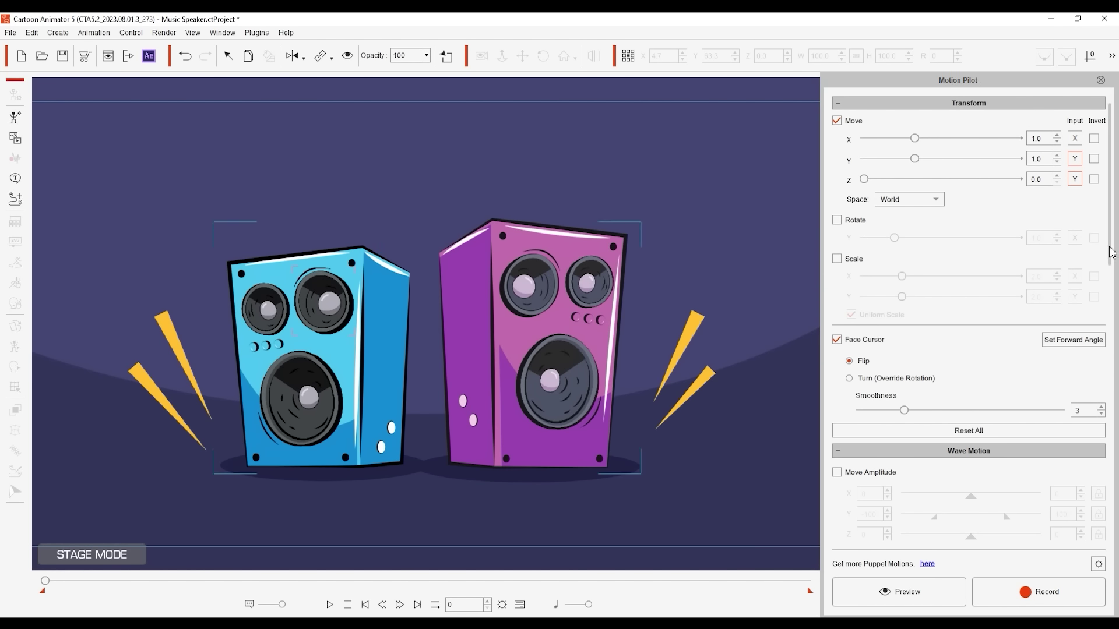
pyautogui.moveTo(1110, 255); pyautogui.dragTo(1108, 425)
pyautogui.click(880, 265)
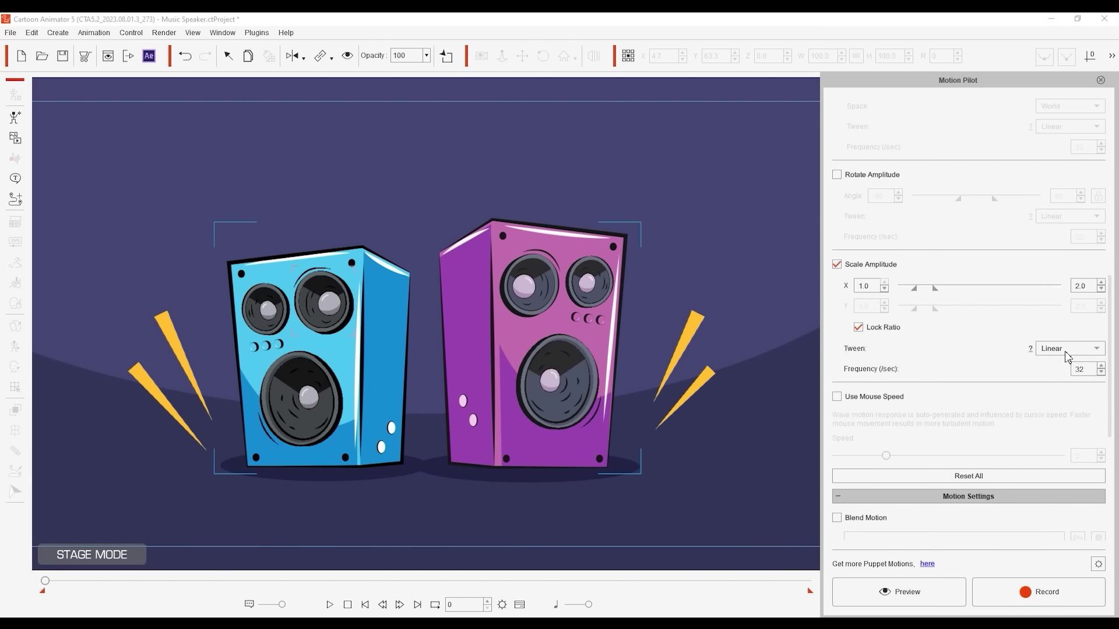
pyautogui.click(1066, 355)
pyautogui.click(1066, 377)
pyautogui.moveTo(941, 285); pyautogui.dragTo(913, 289)
pyautogui.click(944, 601)
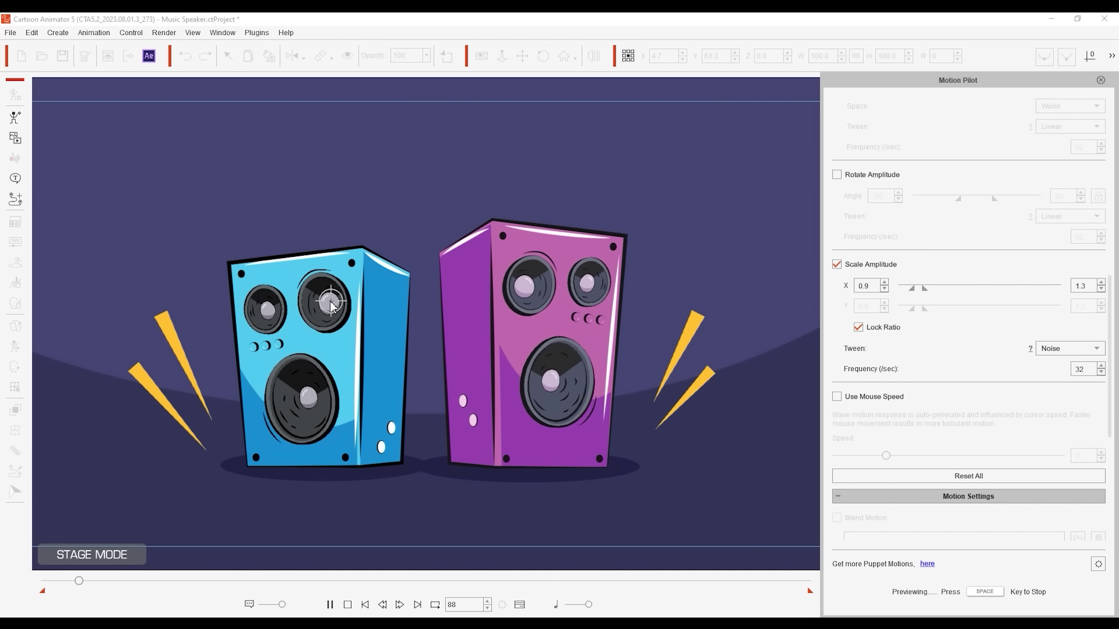
pyautogui.press('space')
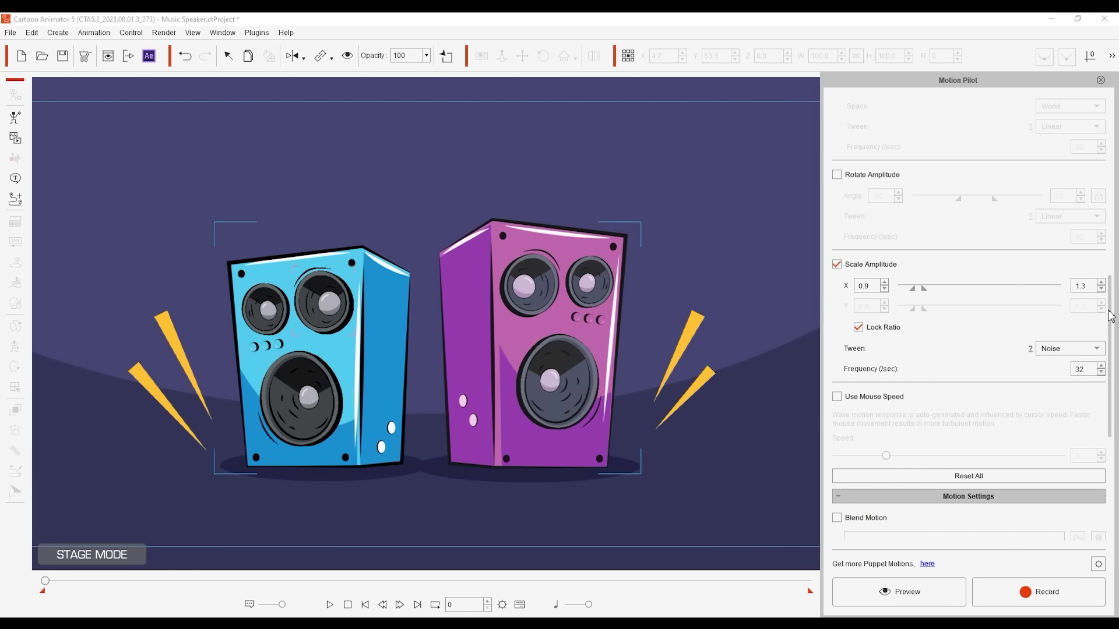
# Turn off Move and Face Cursor for both speakers.
pyautogui.scroll(10, 1094, 110)
pyautogui.click(843, 120)
pyautogui.click(866, 343)
pyautogui.scroll(-10, 1093, 407)
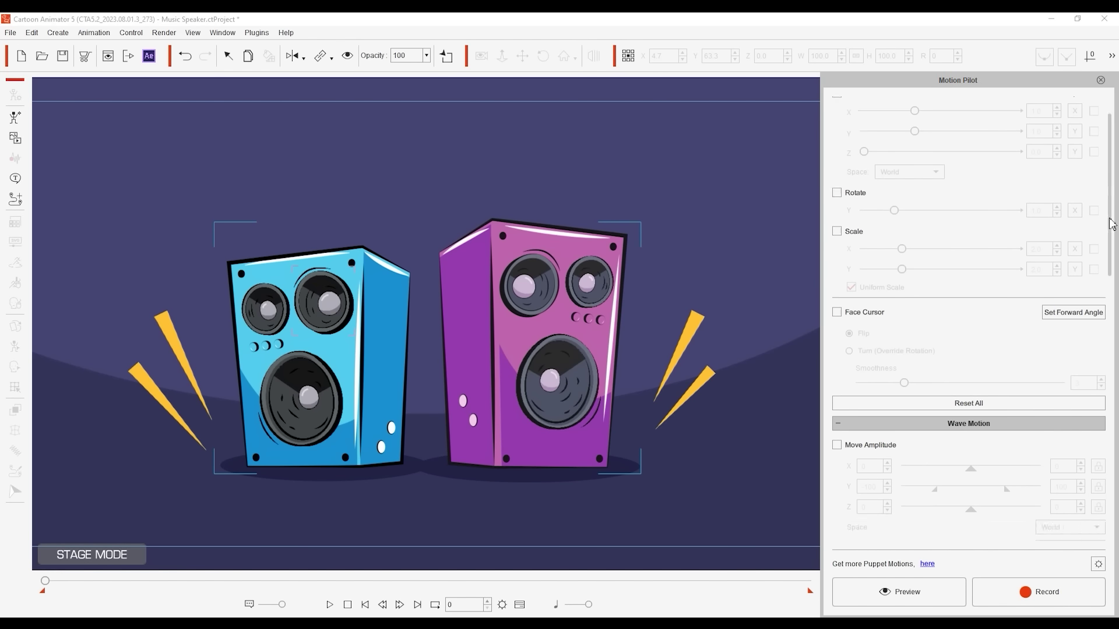
# Try the Random Cyclic scale tween and preview the pulsing speakers.
pyautogui.click(1069, 263)
pyautogui.click(1061, 302)
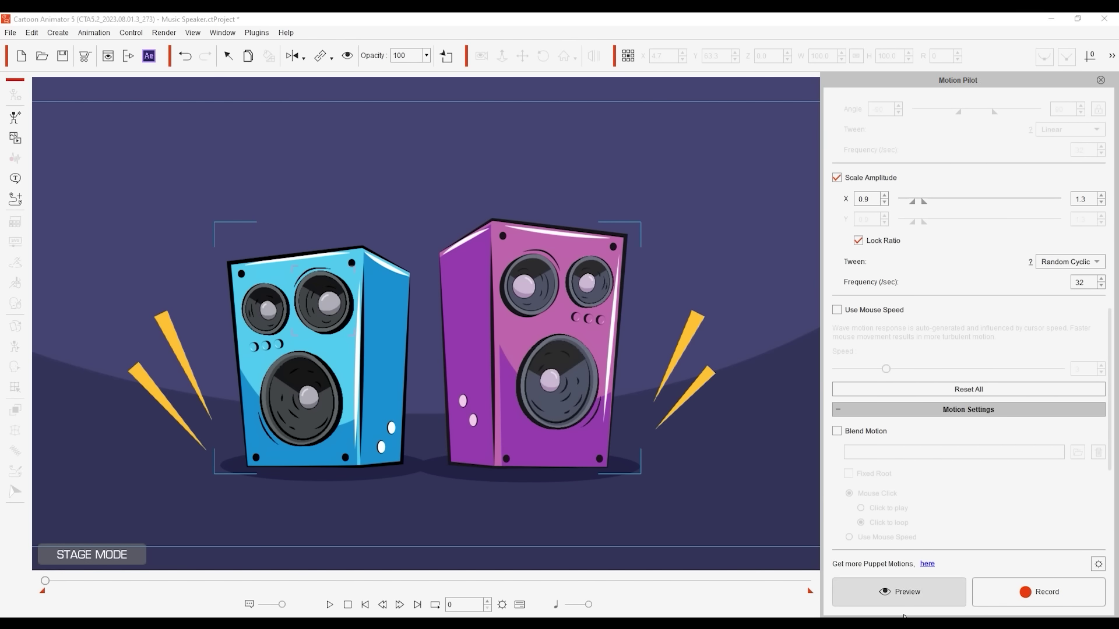
pyautogui.click(916, 593)
pyautogui.press('space')
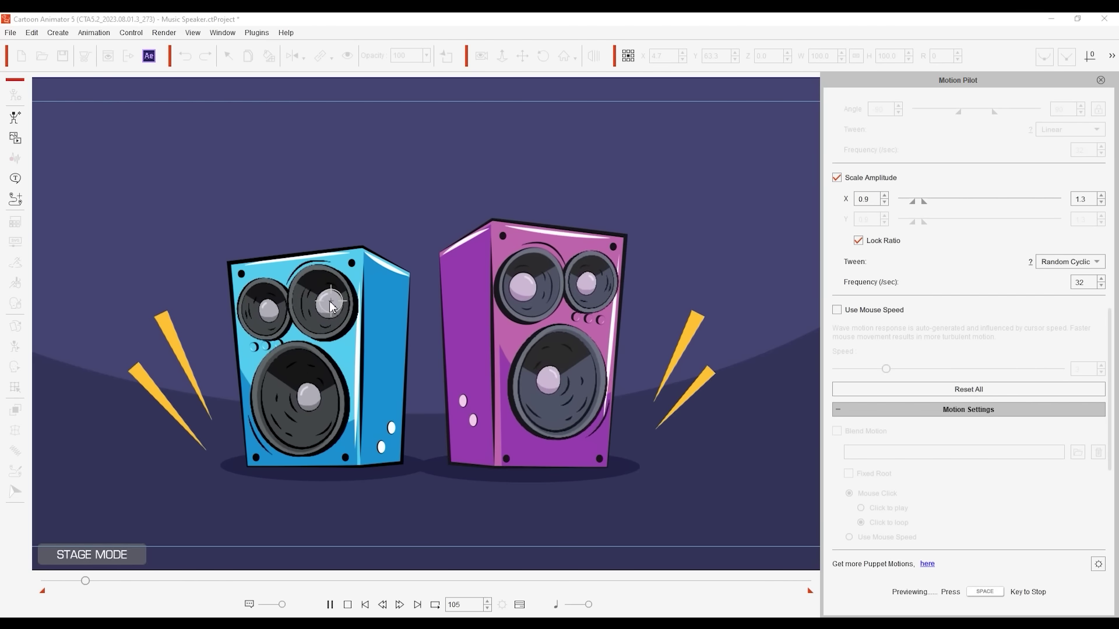
pyautogui.press('space')
# Switch the tween back to Noise and record the speakers' pulsing motion.
pyautogui.click(1070, 262)
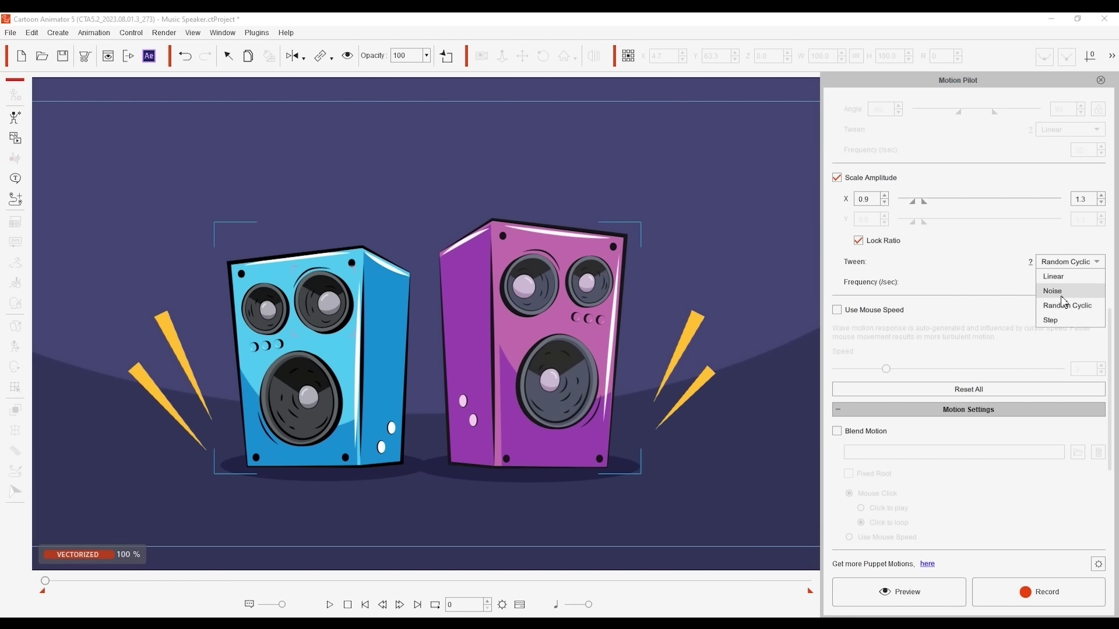
pyautogui.click(1065, 291)
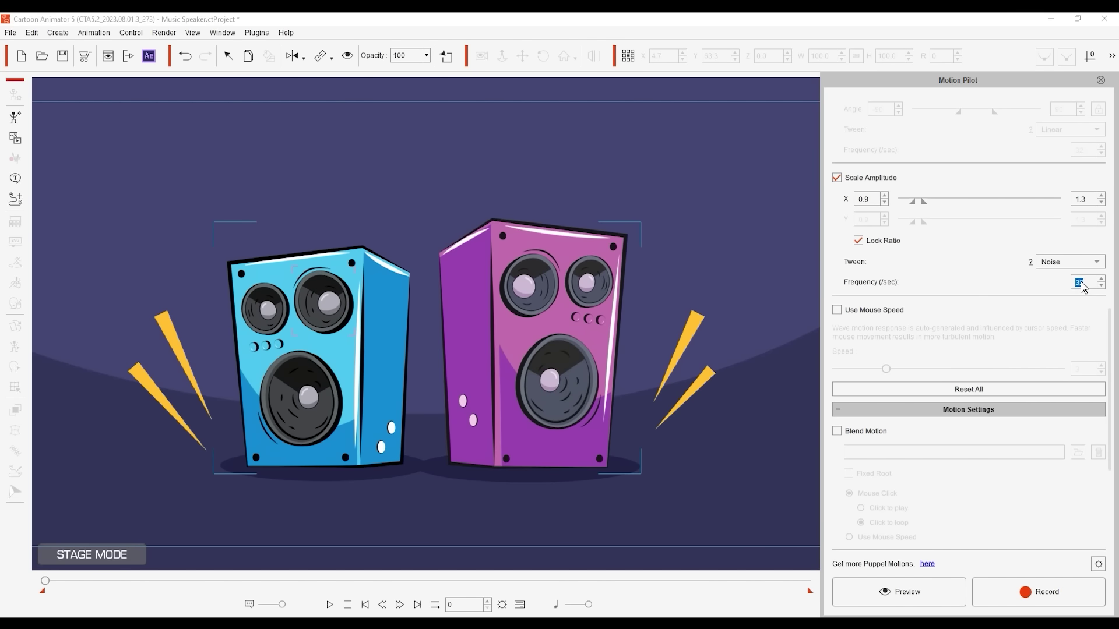
pyautogui.click(1032, 591)
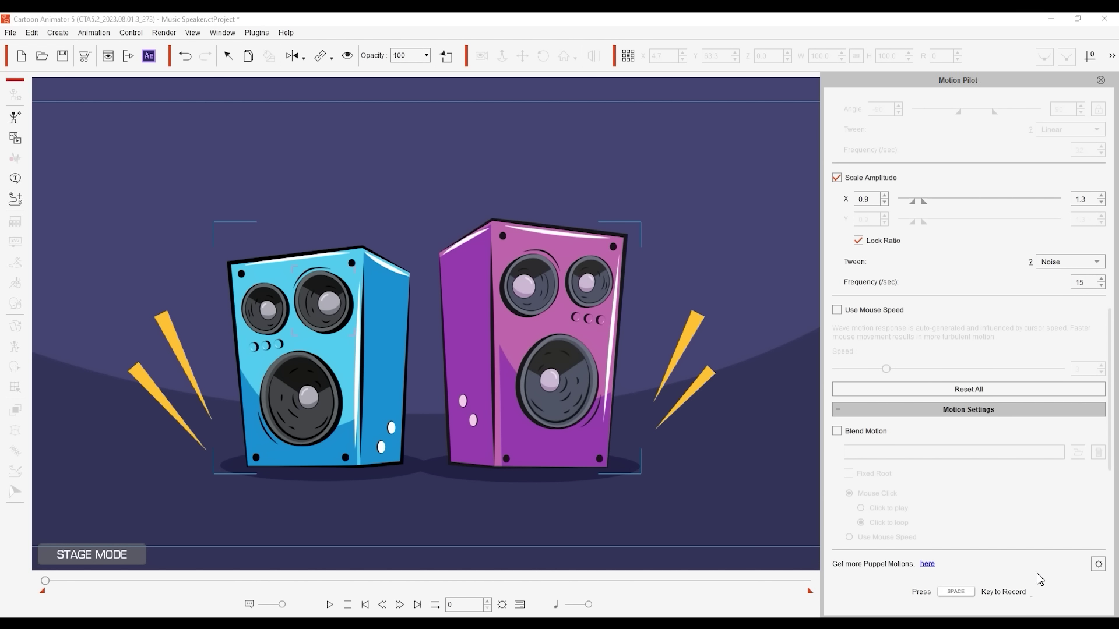
pyautogui.press('space')
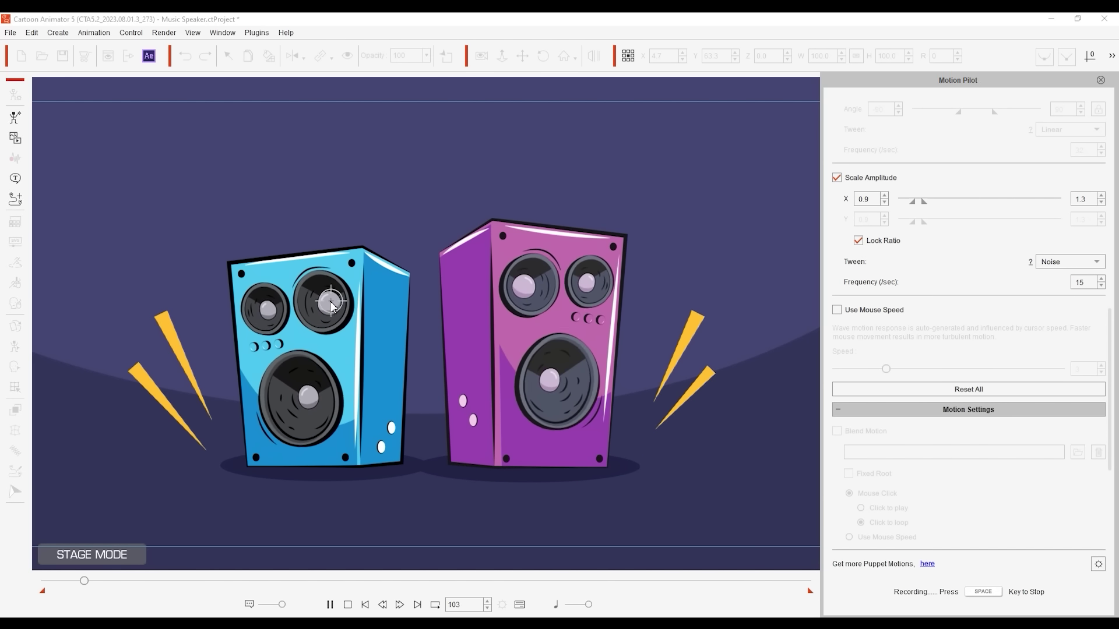
pyautogui.press('space')
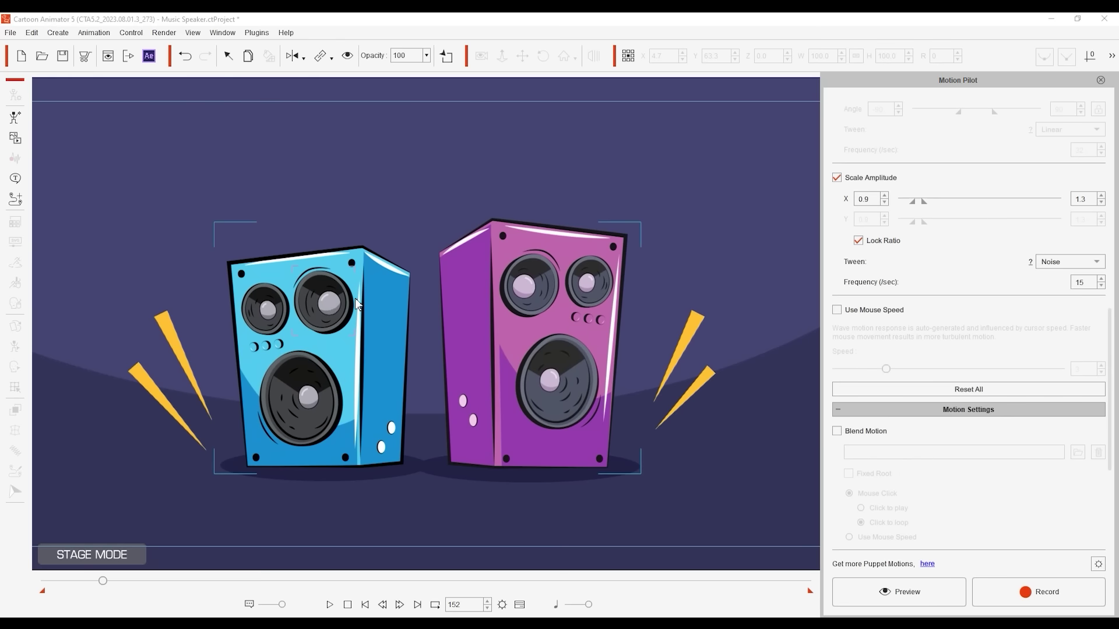
# Rewind to frame 0, close Motion Pilot, and select the purple speaker's Element_1–3 parts.
pyautogui.click(343, 606)
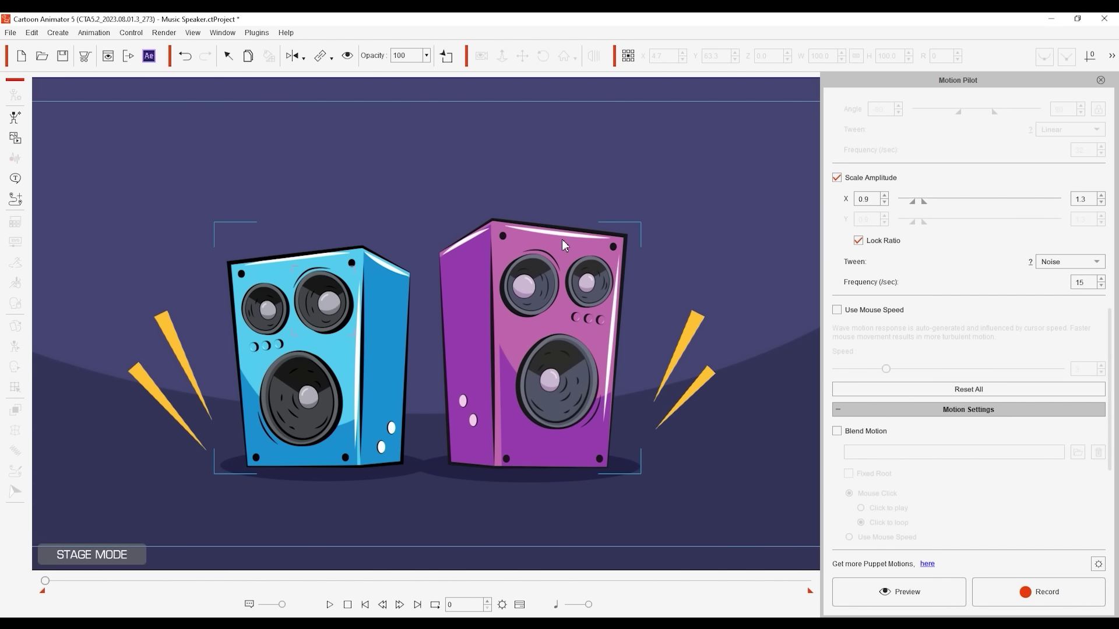
pyautogui.click(1101, 80)
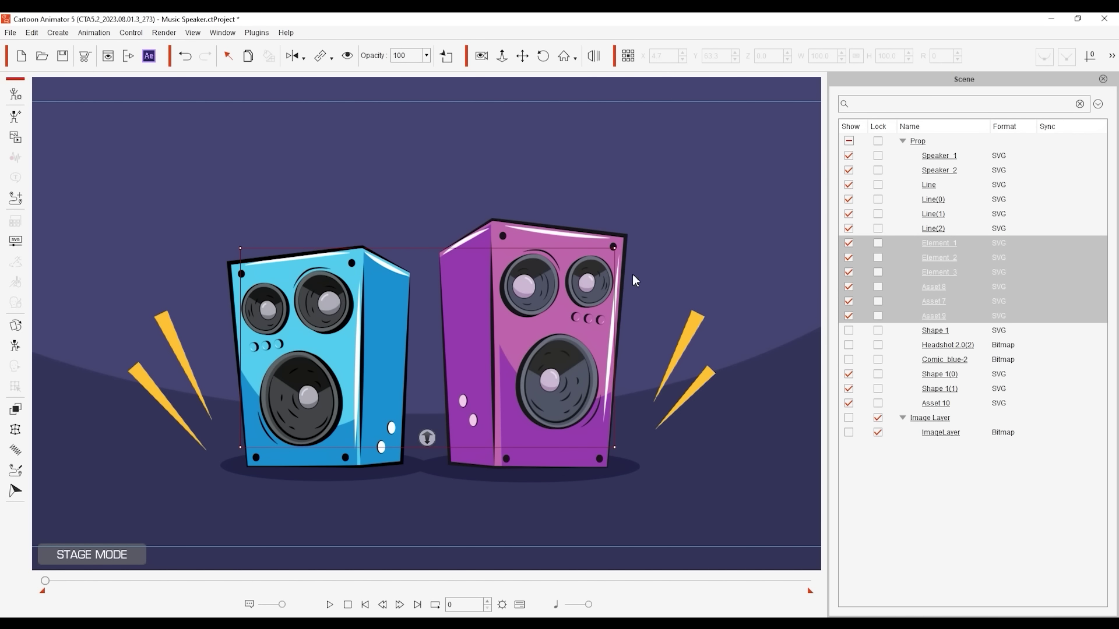
pyautogui.click(693, 257)
pyautogui.click(585, 283)
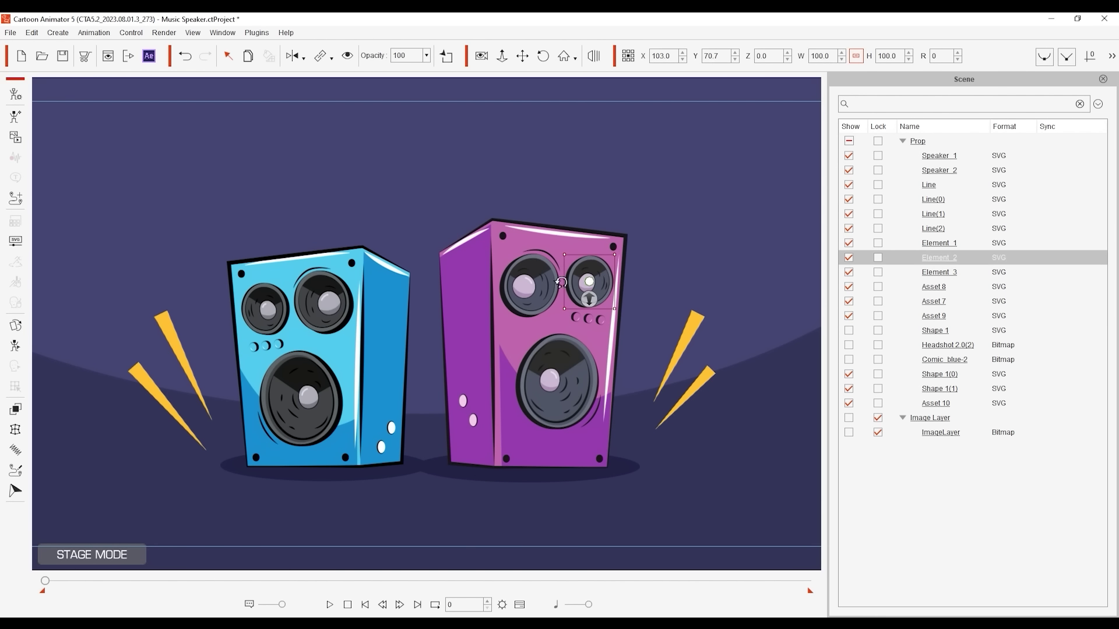
pyautogui.keyDown('ctrl'); pyautogui.click(527, 285); pyautogui.keyUp('ctrl')
pyautogui.keyDown('ctrl'); pyautogui.click(578, 380); pyautogui.keyUp('ctrl')
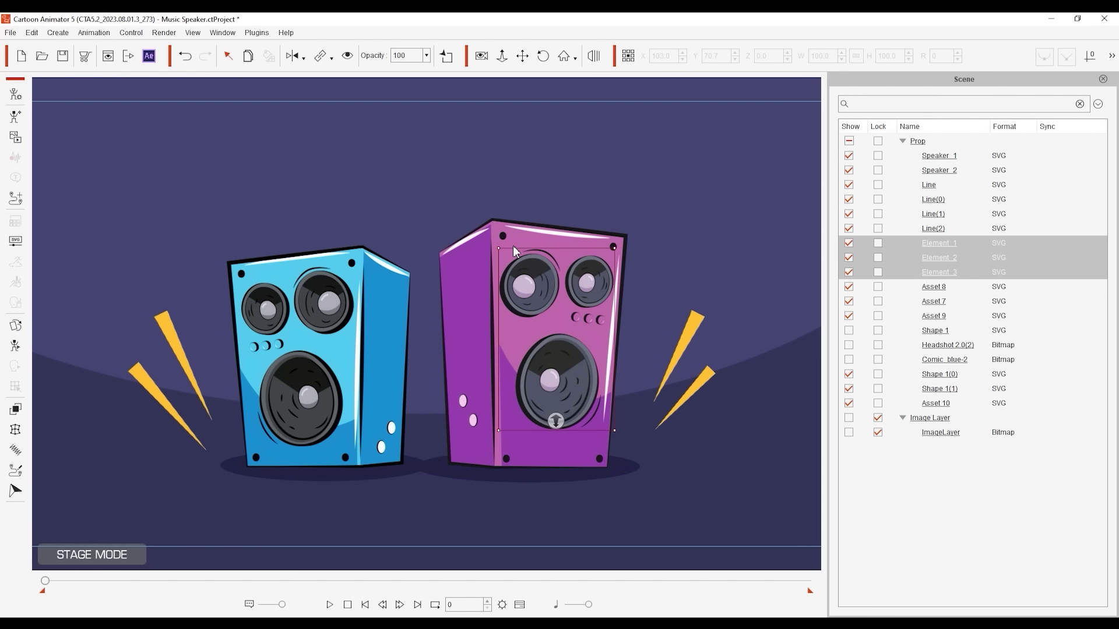
# Select the blue speaker's Assets 7–9, then select Speaker_2 and reopen Motion Pilot.
pyautogui.click(261, 307)
pyautogui.keyDown('ctrl'); pyautogui.click(324, 303); pyautogui.keyUp('ctrl')
pyautogui.keyDown('ctrl'); pyautogui.click(290, 422); pyautogui.keyUp('ctrl')
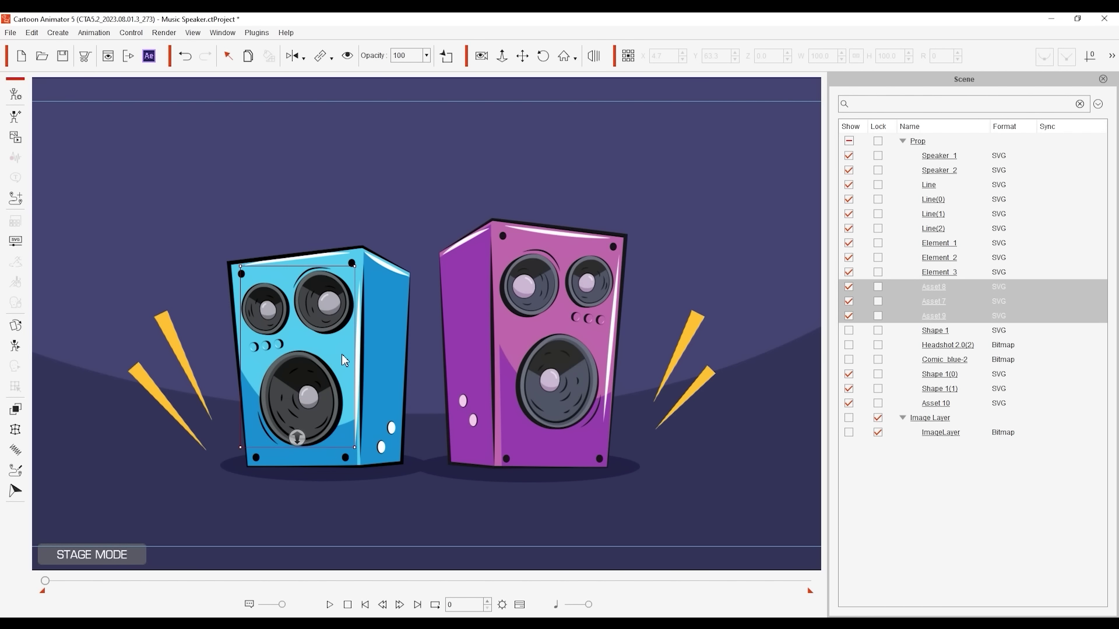
pyautogui.click(489, 363)
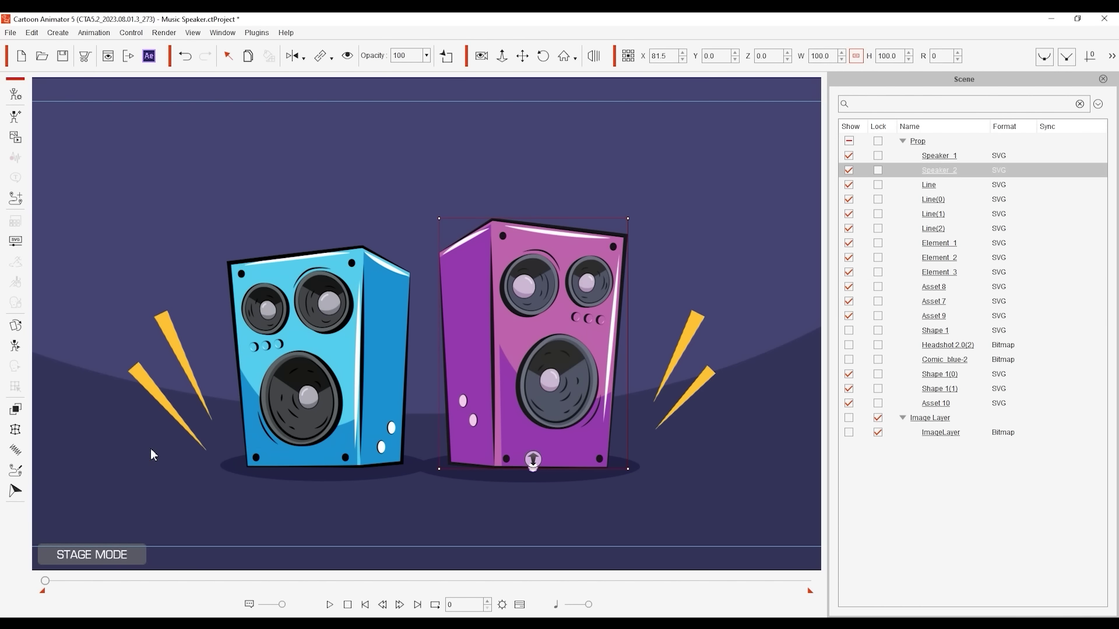
pyautogui.click(15, 199)
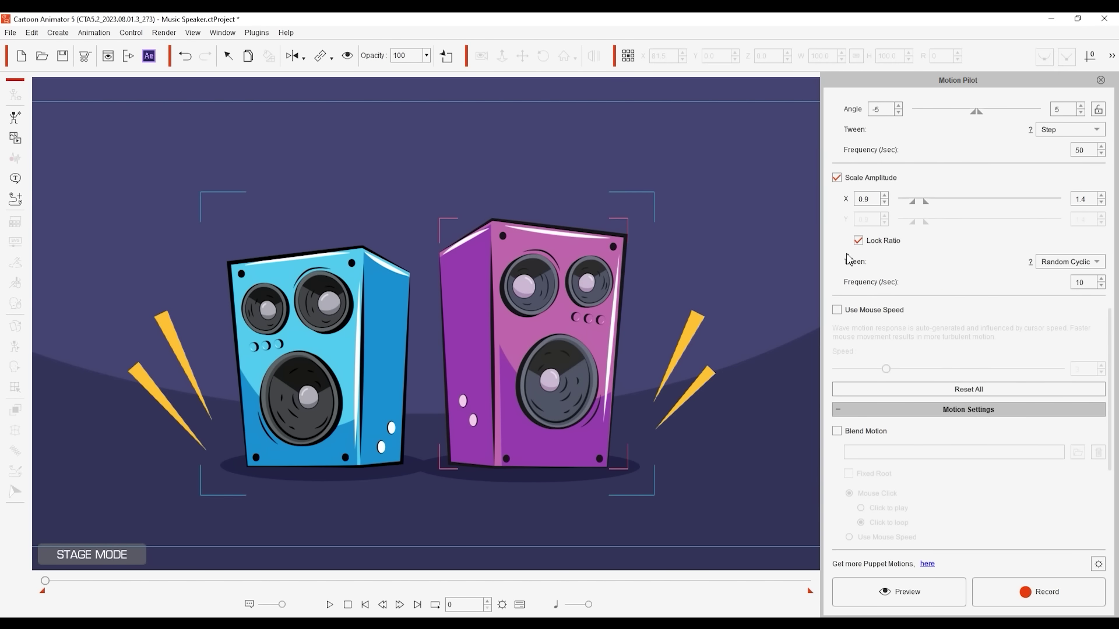
# Reset all wave values and enable a ±17 vertical Move Amplitude in Local space.
pyautogui.click(1066, 389)
pyautogui.scroll(5, 1110, 315)
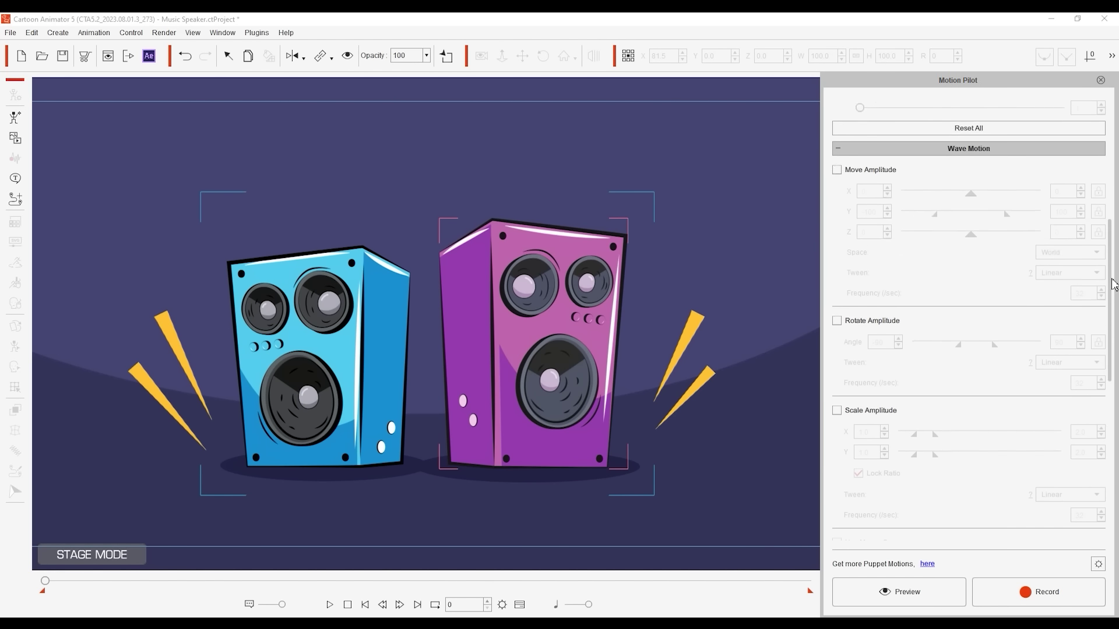
pyautogui.click(837, 122)
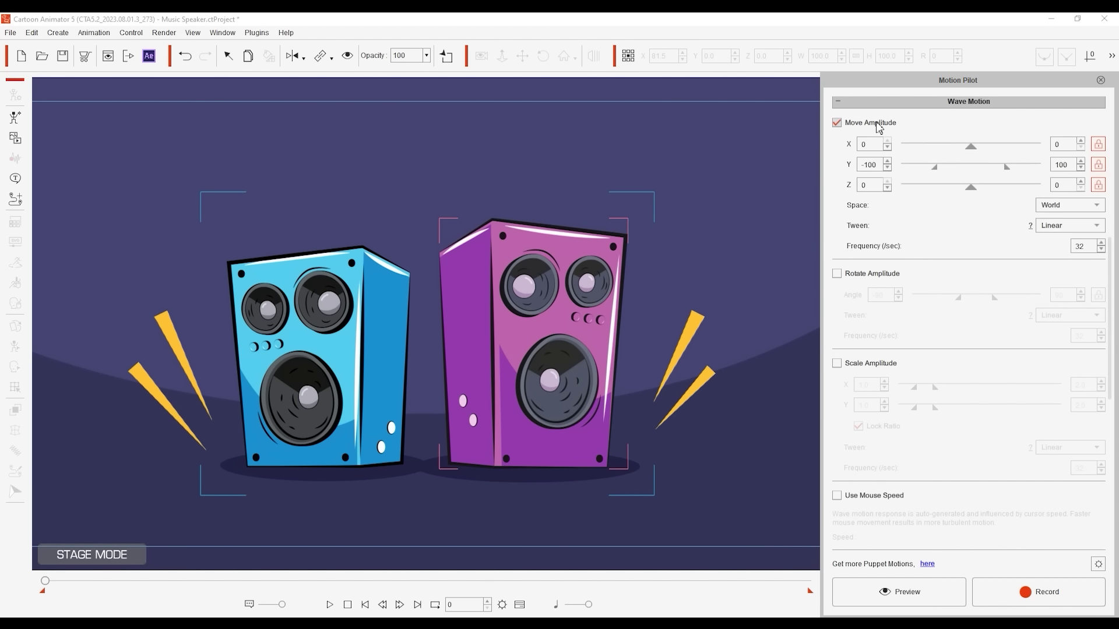
pyautogui.moveTo(938, 173); pyautogui.dragTo(965, 174)
pyautogui.click(1069, 205)
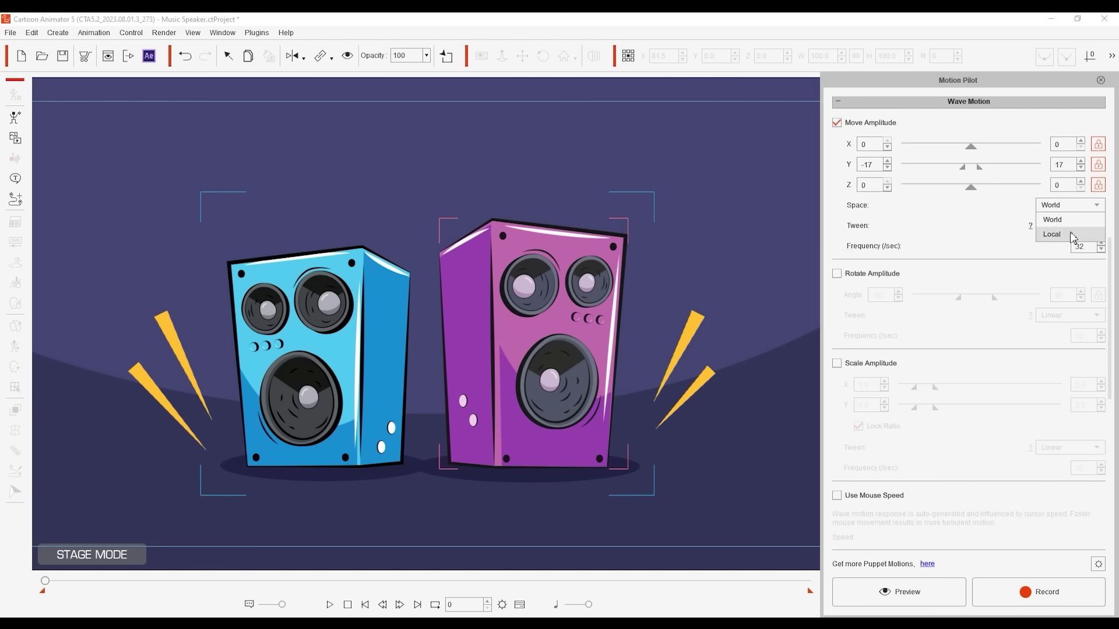
pyautogui.click(1075, 238)
# Preview a Random Cyclic bounce tween, then switch it to Noise and preview again.
pyautogui.click(1069, 228)
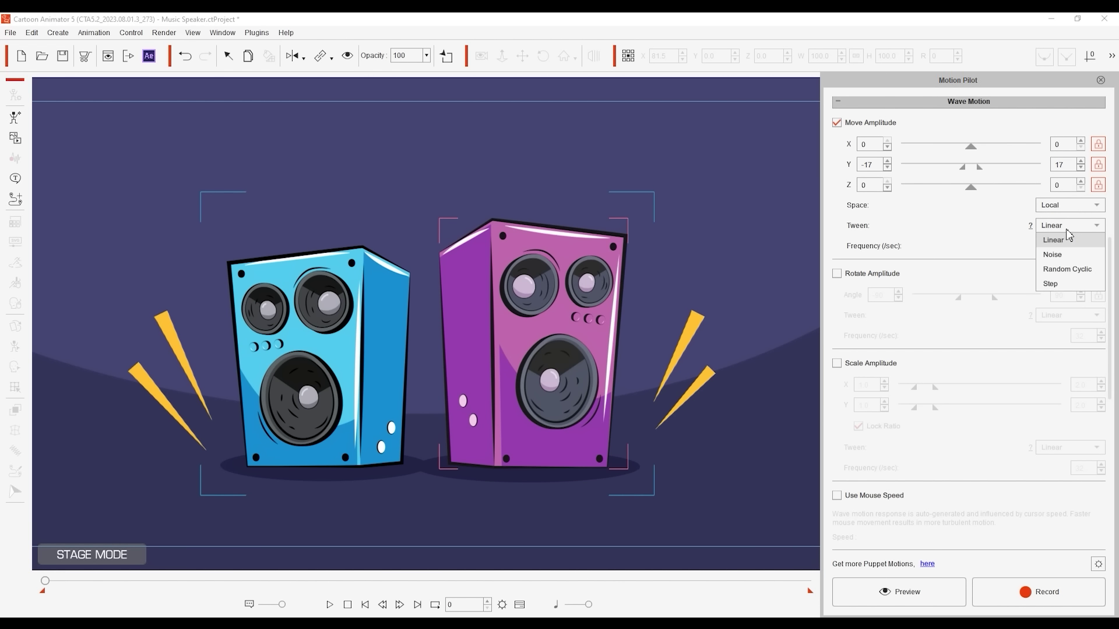
pyautogui.click(1091, 270)
pyautogui.click(921, 598)
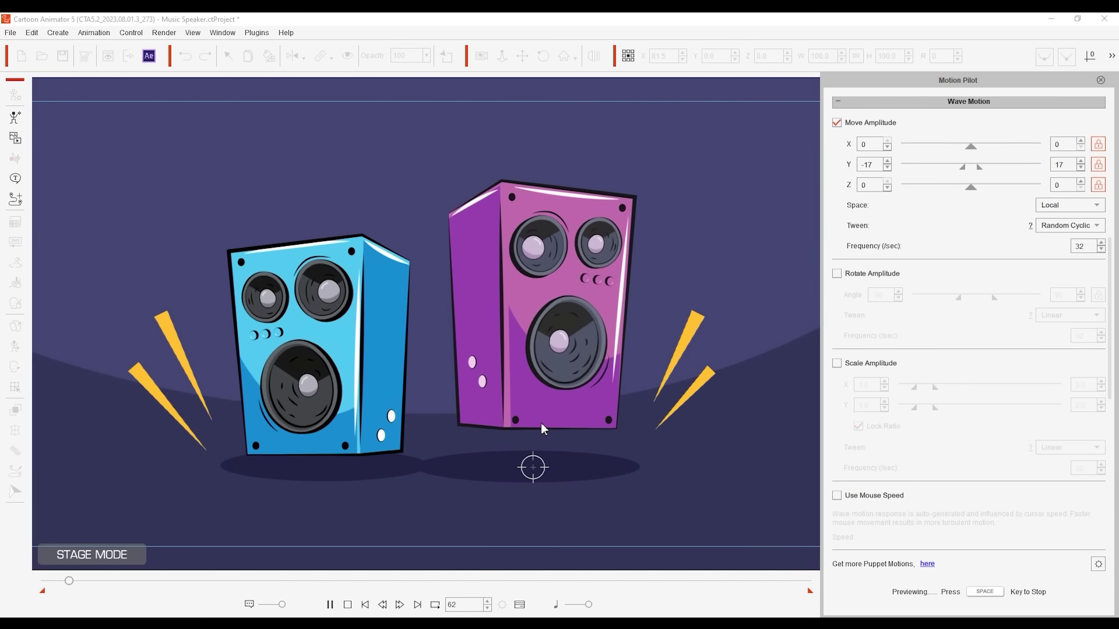
pyautogui.press('space')
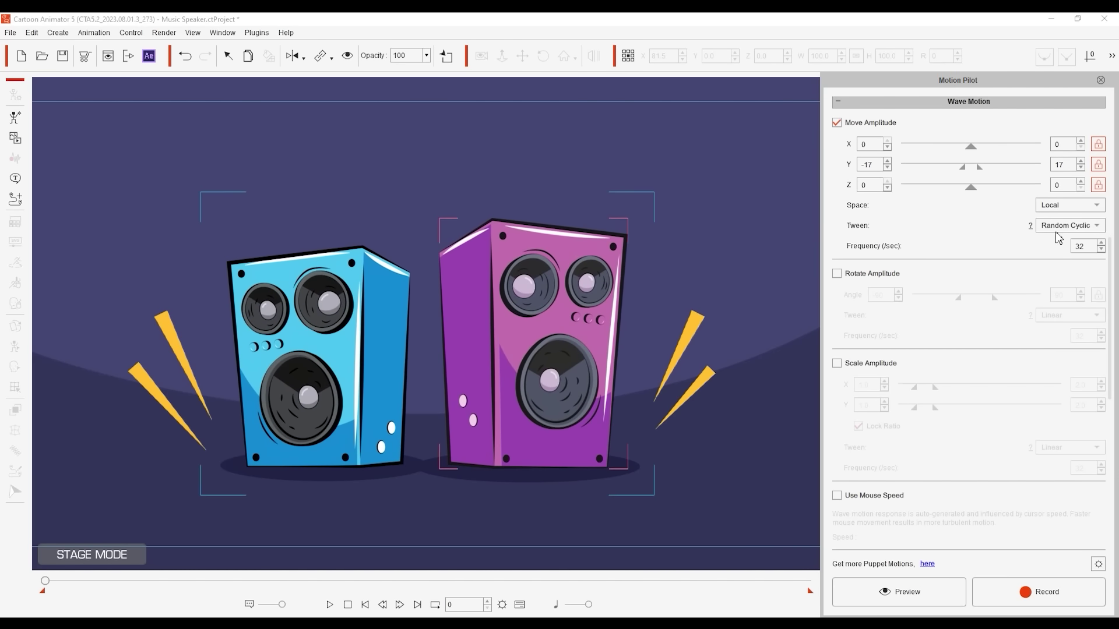
pyautogui.click(1090, 227)
pyautogui.click(1055, 252)
pyautogui.click(899, 592)
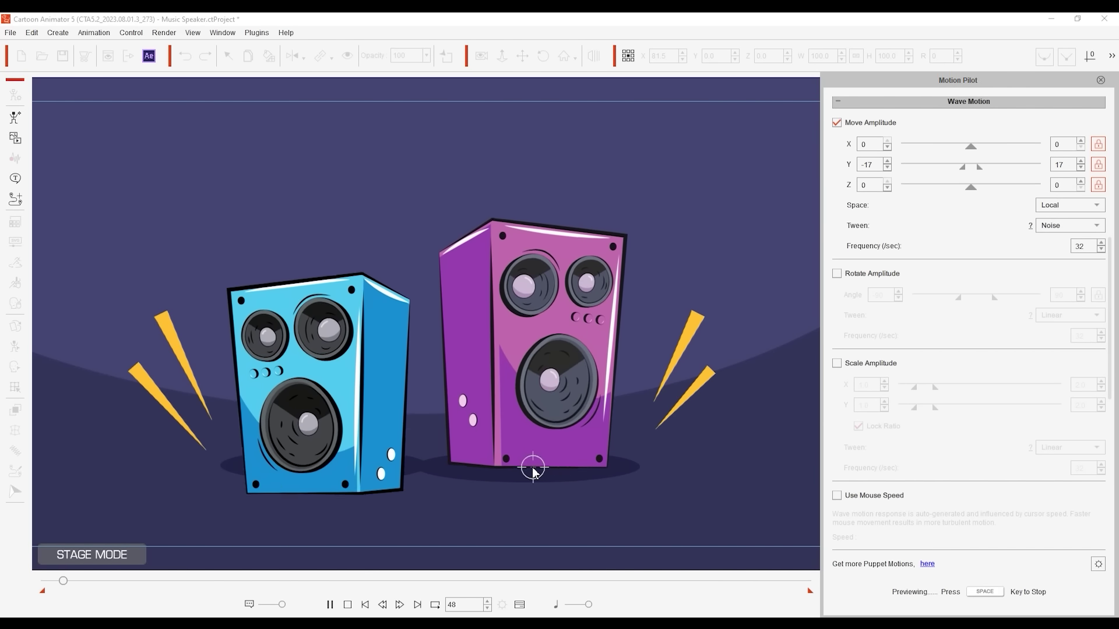
pyautogui.press('space')
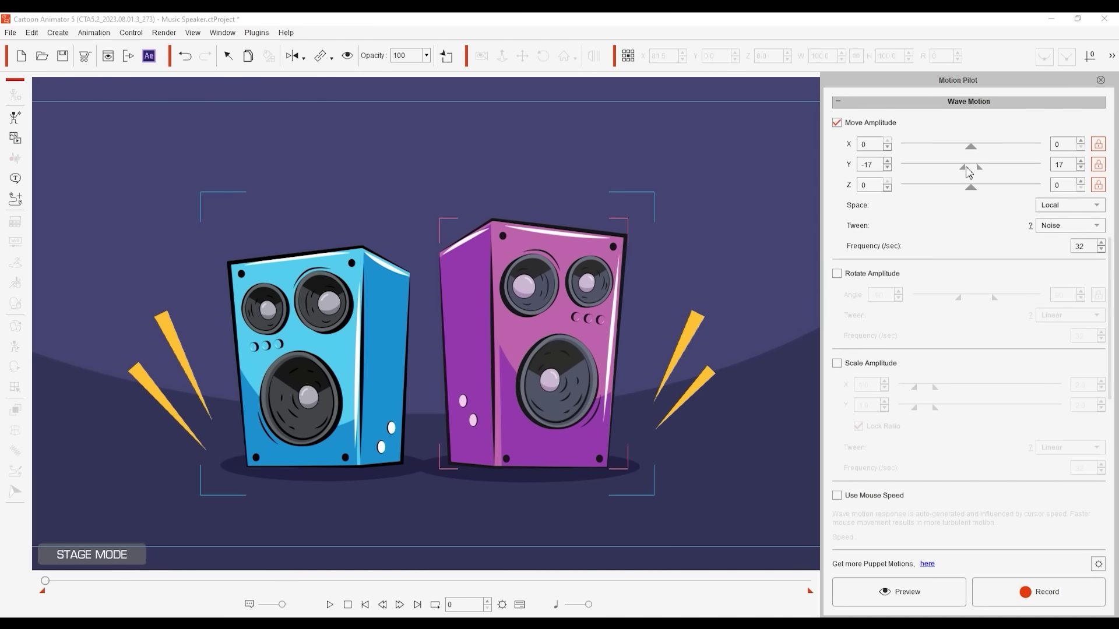
# Swap the Move Amplitude bounce for Scale Amplitude pulsing and preview it.
pyautogui.click(895, 128)
pyautogui.click(885, 368)
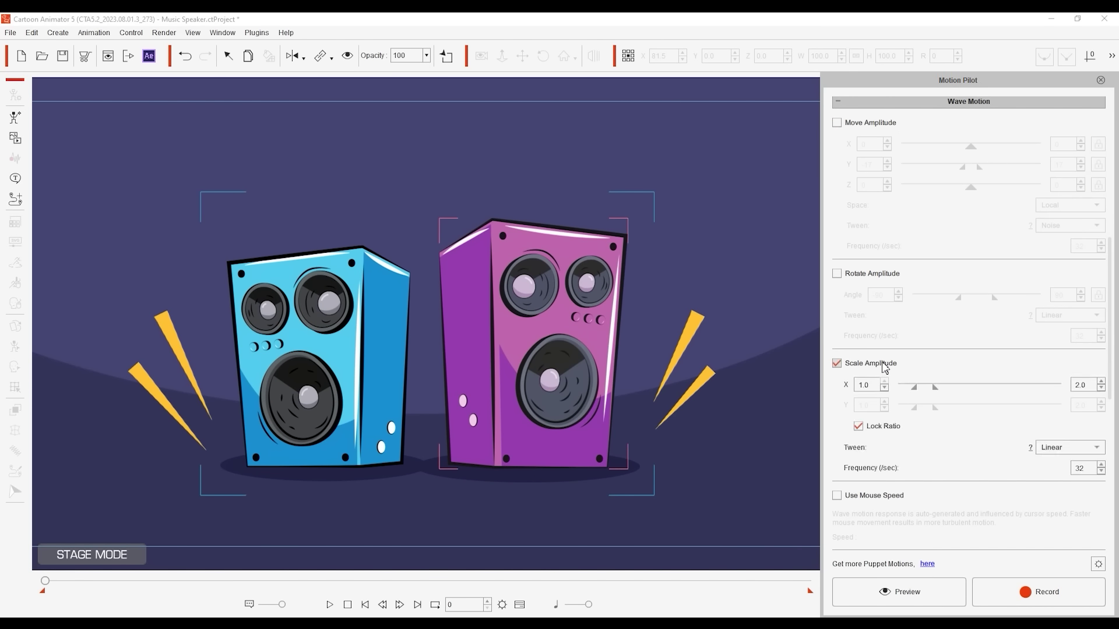
pyautogui.scroll(-5, 1098, 313)
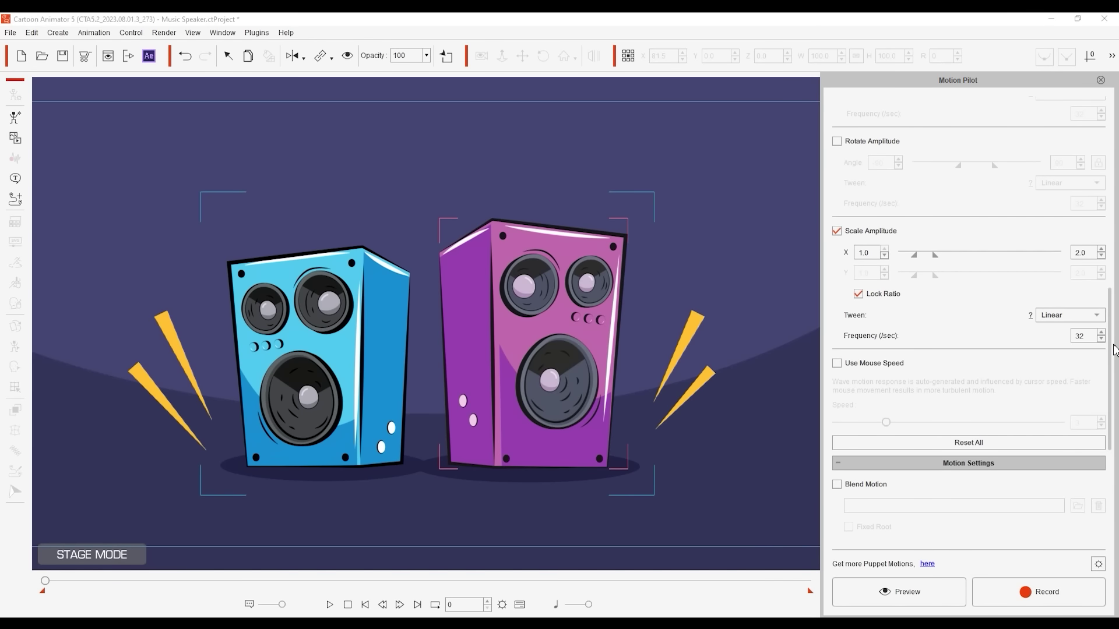
pyautogui.click(938, 591)
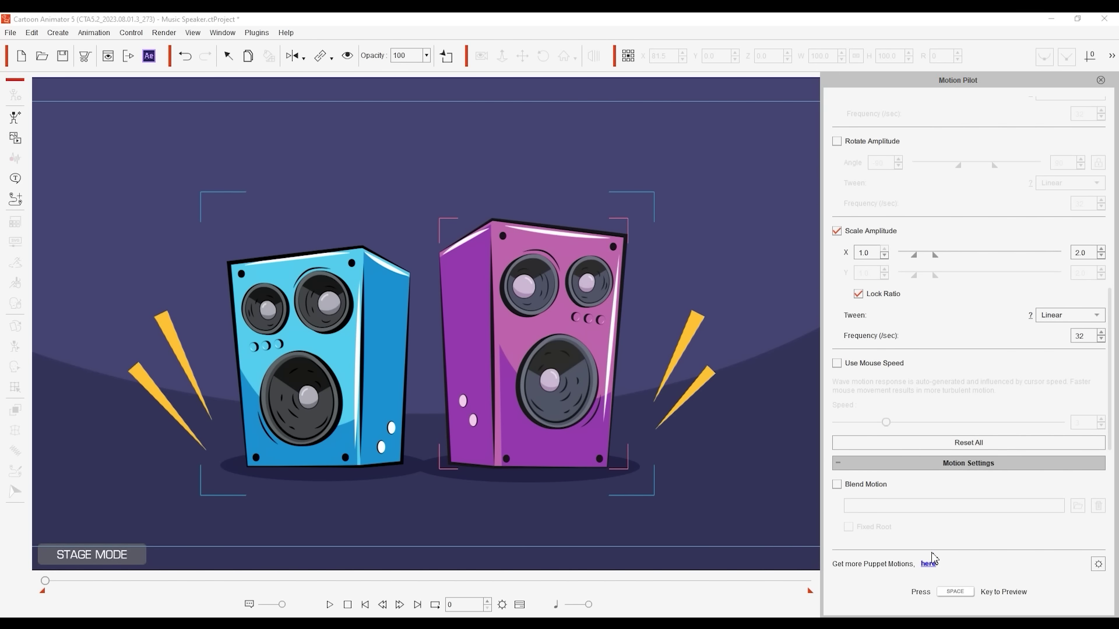
pyautogui.press('space')
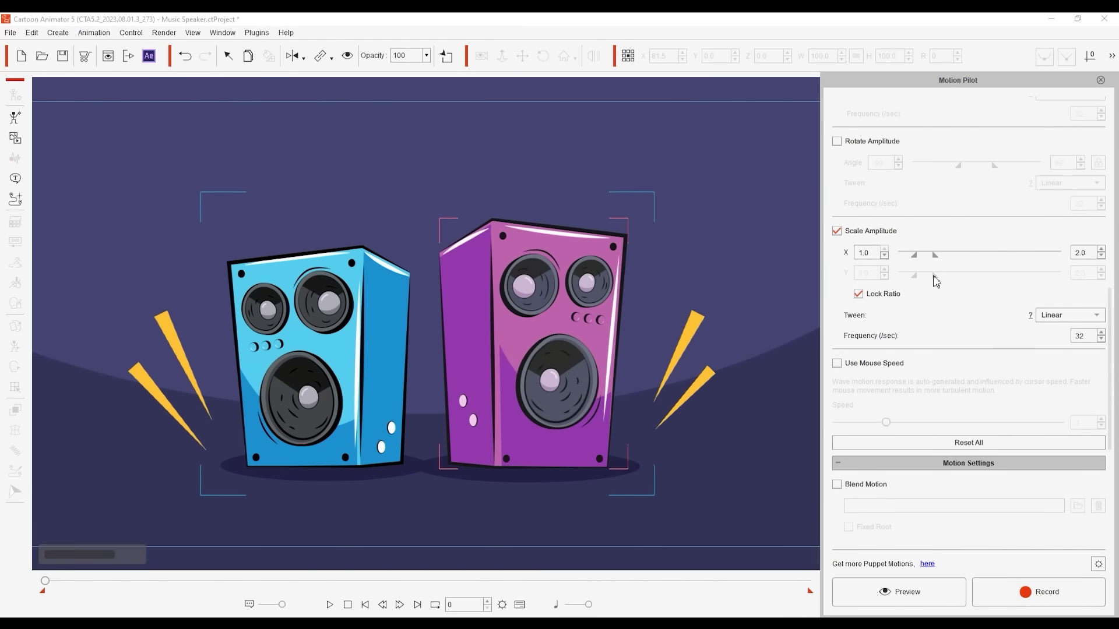
# Set the scale pulse range to 0.9–1.3 and preview the result.
pyautogui.moveTo(931, 256); pyautogui.dragTo(922, 256)
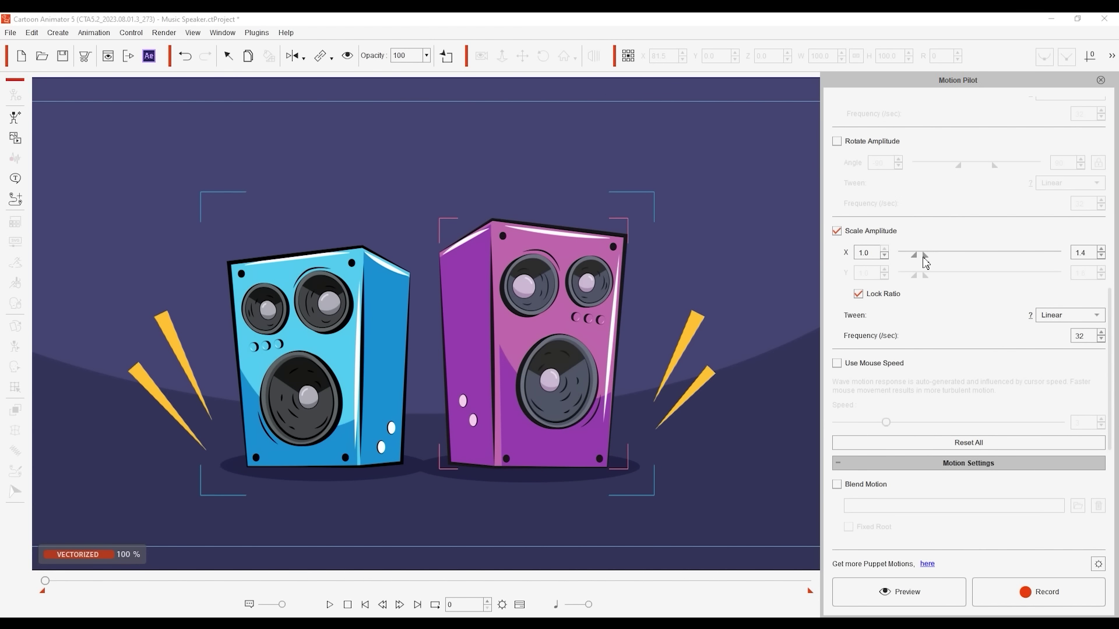
pyautogui.click(884, 255)
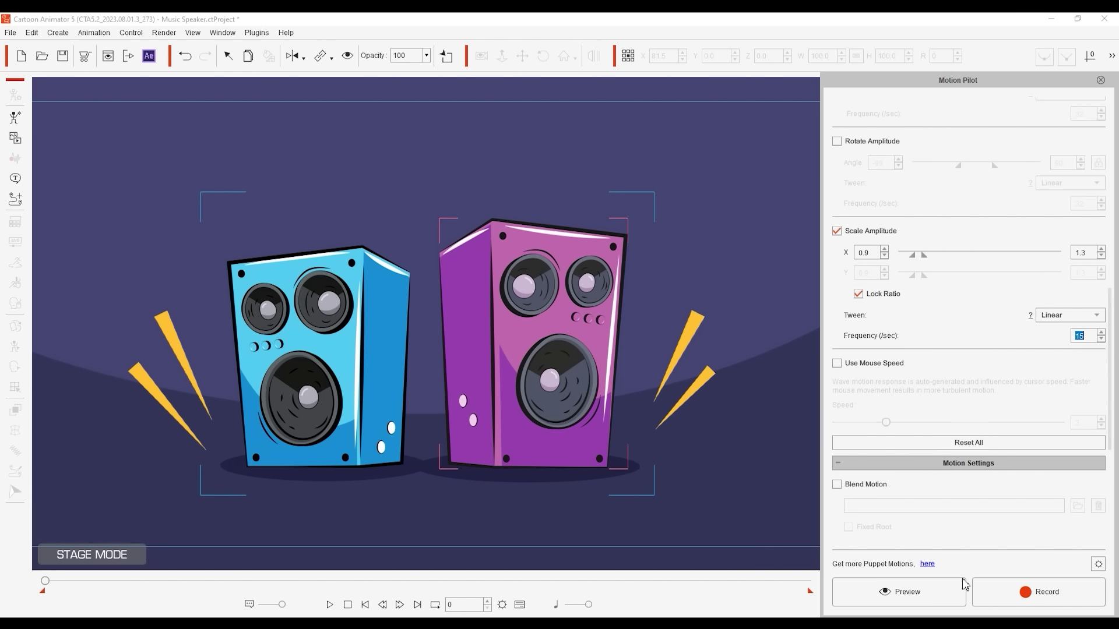
pyautogui.click(933, 591)
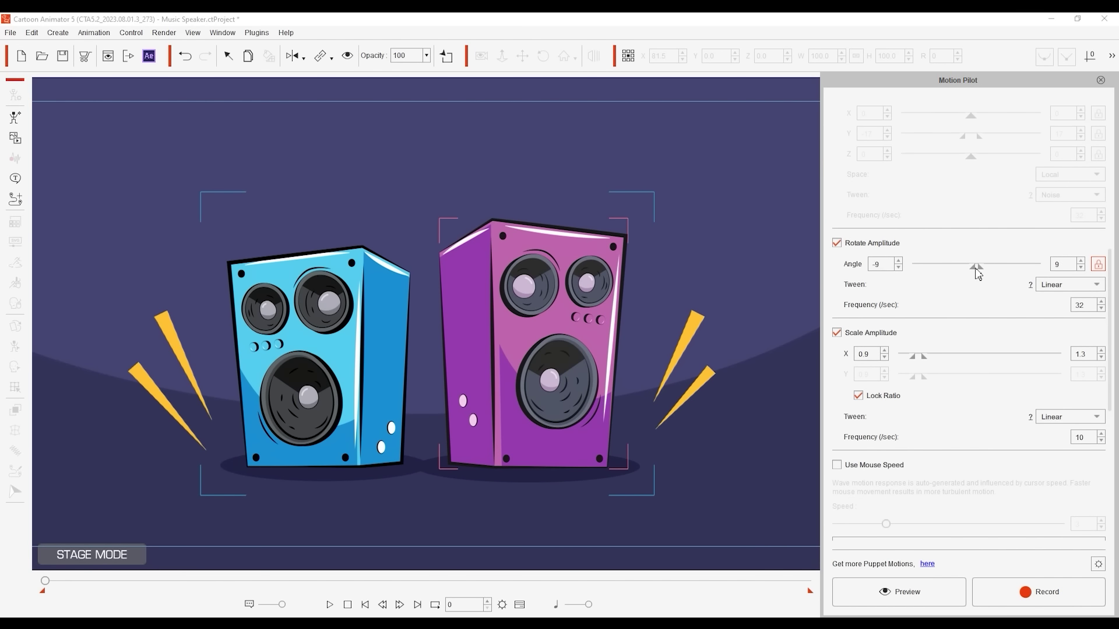
# Set the rotation tween to Step and preview the jittery rotation at frequency 50.
pyautogui.click(1067, 284)
pyautogui.click(1063, 343)
pyautogui.click(899, 591)
pyautogui.press('space')
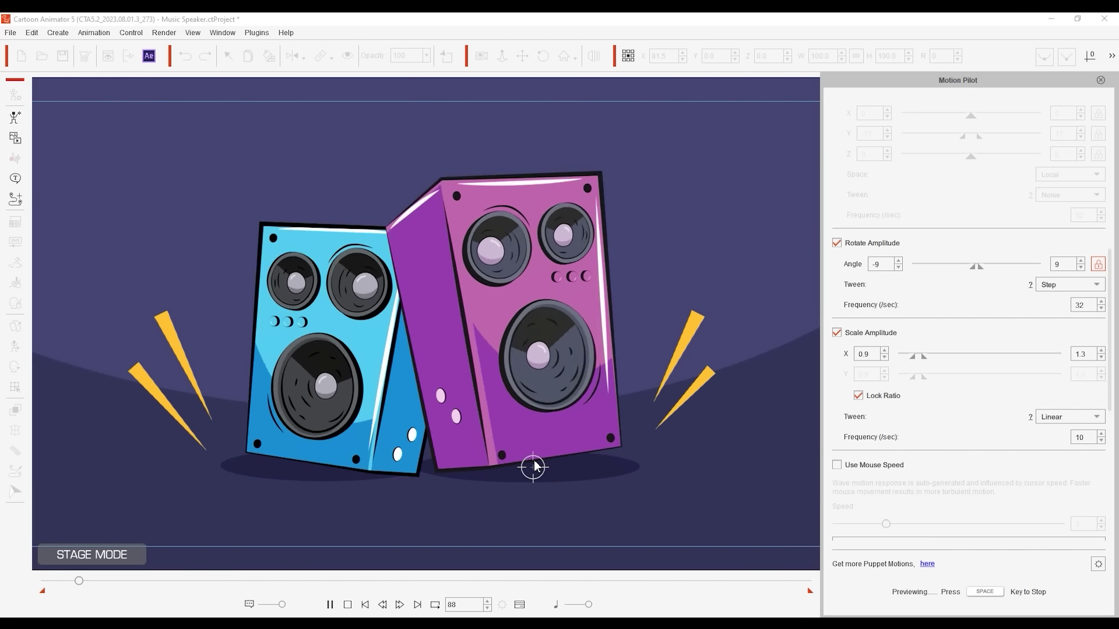
pyautogui.press('space')
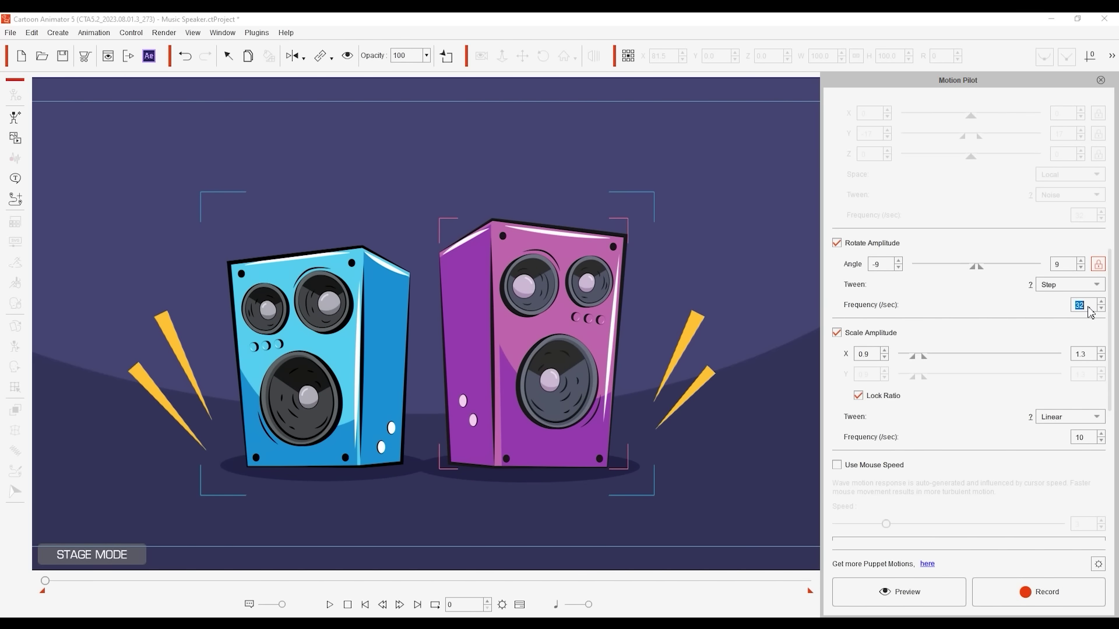
pyautogui.click(915, 597)
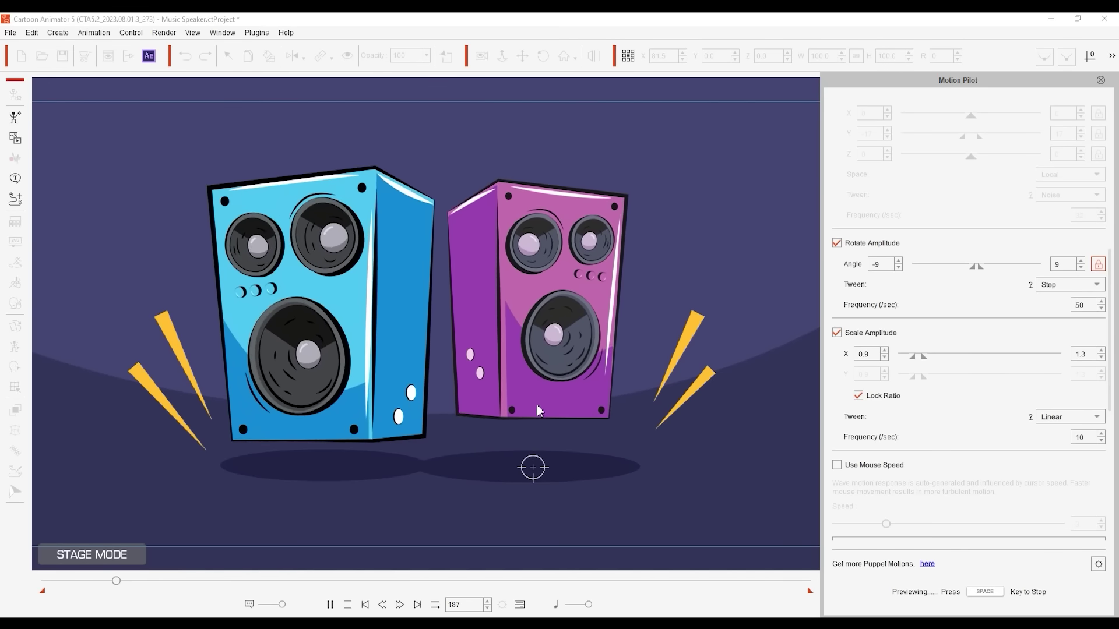
# Stop the Motion Pilot preview so both speakers rest at frame 0.
pyautogui.press('space')
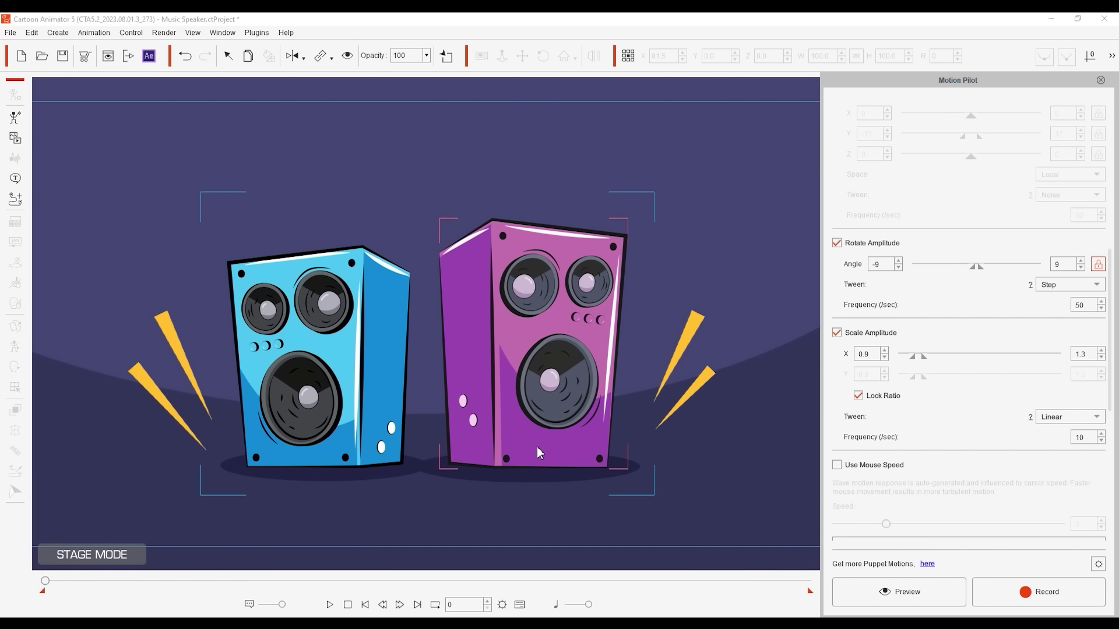